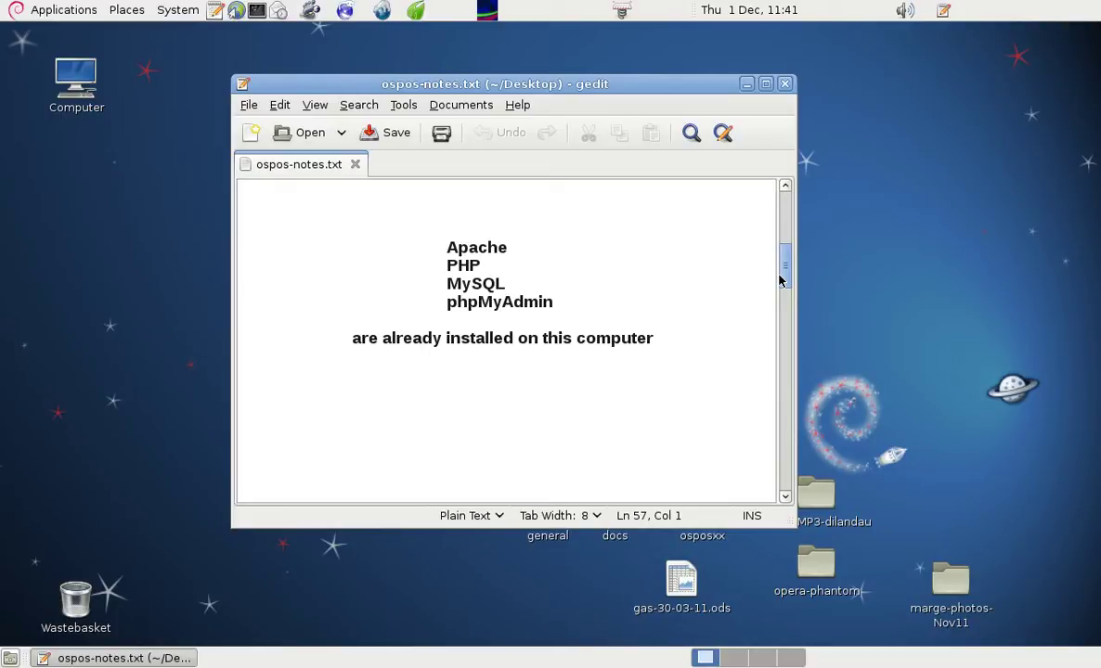
- Drag the ospos-notes gedit window right and down so the desktop folders show
{"action": "left_click_drag", "start_coordinate": [396, 83], "coordinate": [808, 139]}
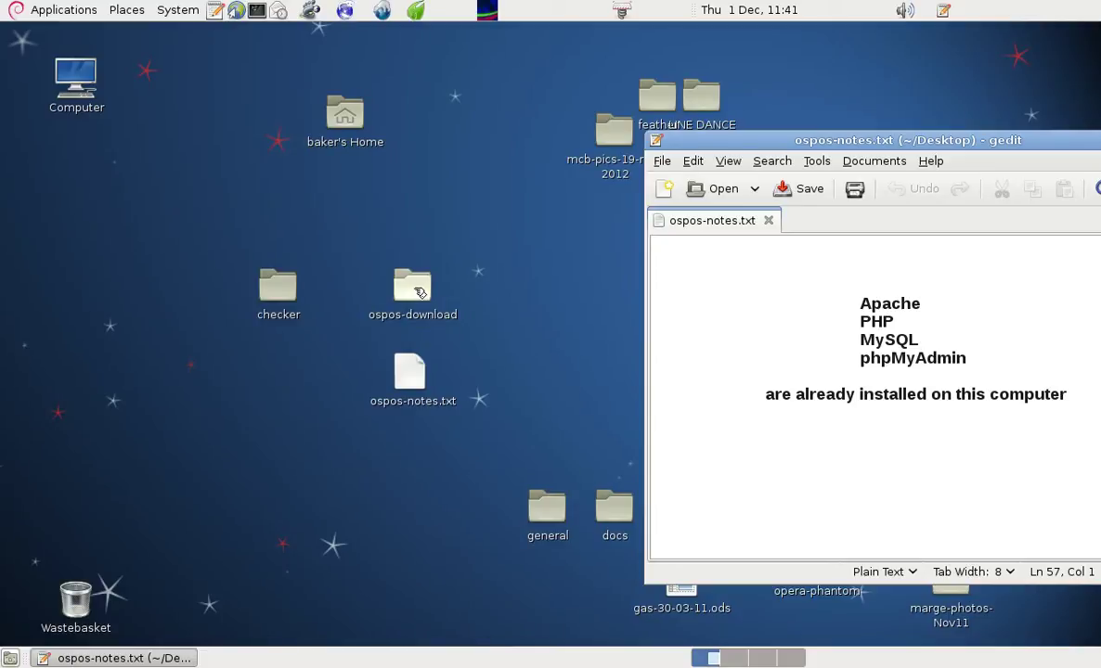
- Extract the Open Source Point of Sale zip inside ospos-download
{"action": "double_click", "coordinate": [415, 289]}
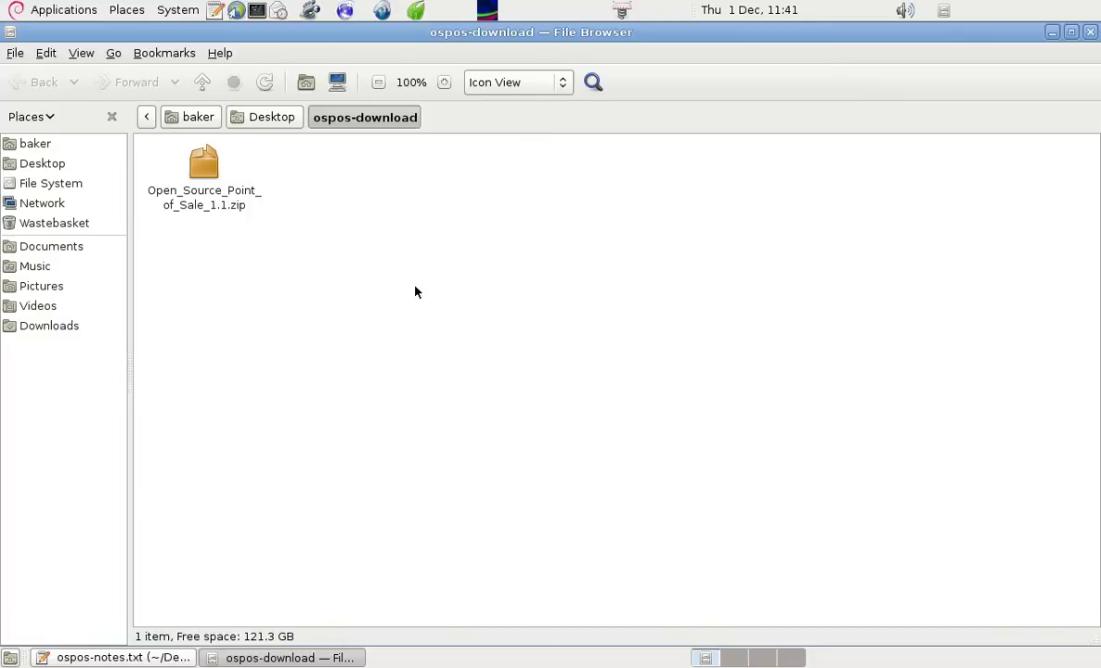
{"action": "right_click", "coordinate": [197, 169]}
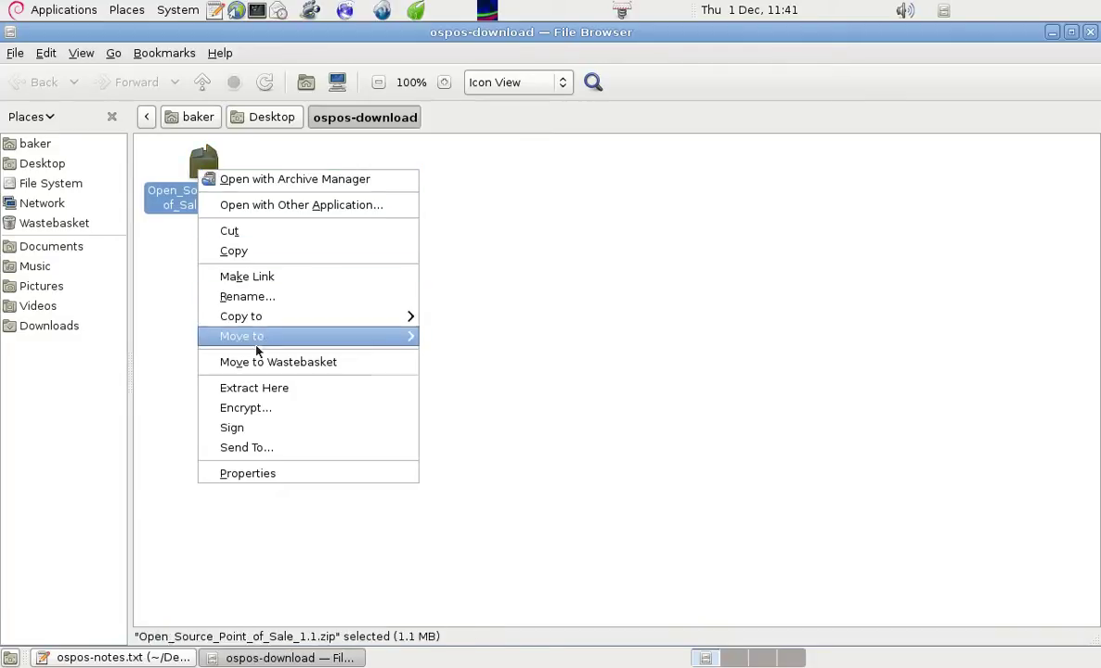
{"action": "left_click", "coordinate": [269, 388]}
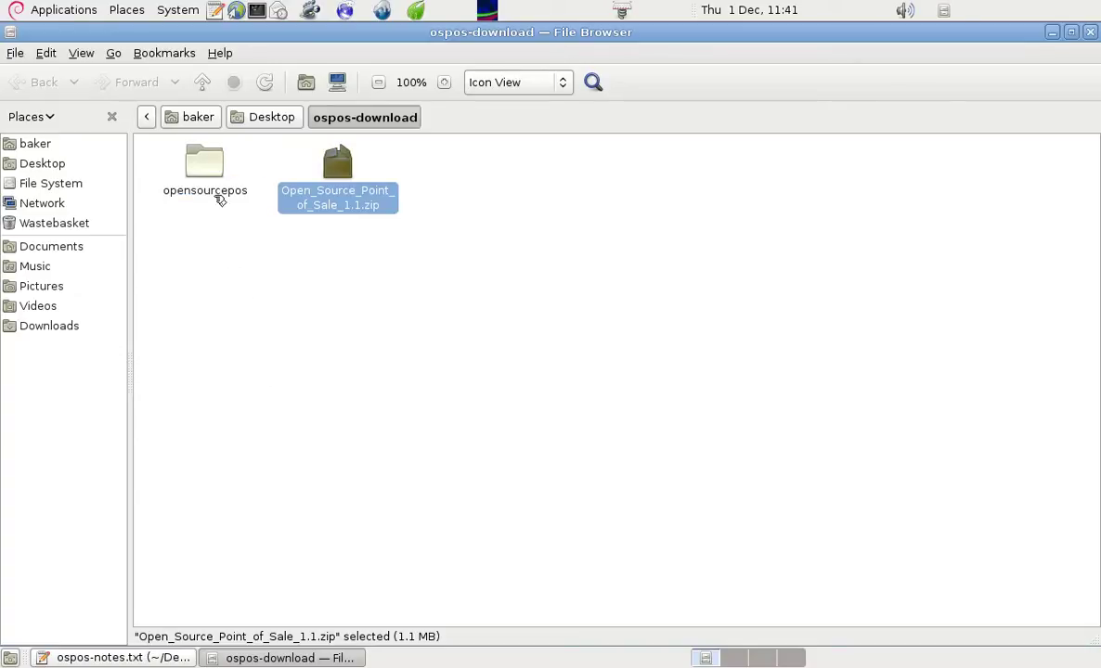
- Rename the extracted opensourcepos folder to checker
{"action": "right_click", "coordinate": [202, 165]}
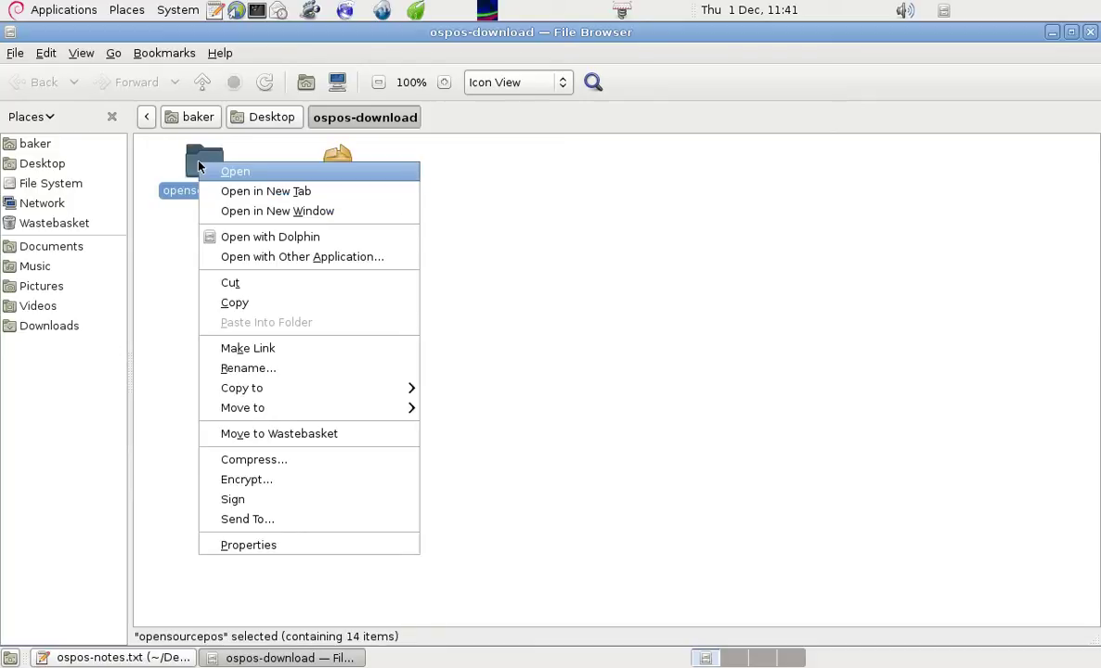
{"action": "left_click", "coordinate": [268, 371]}
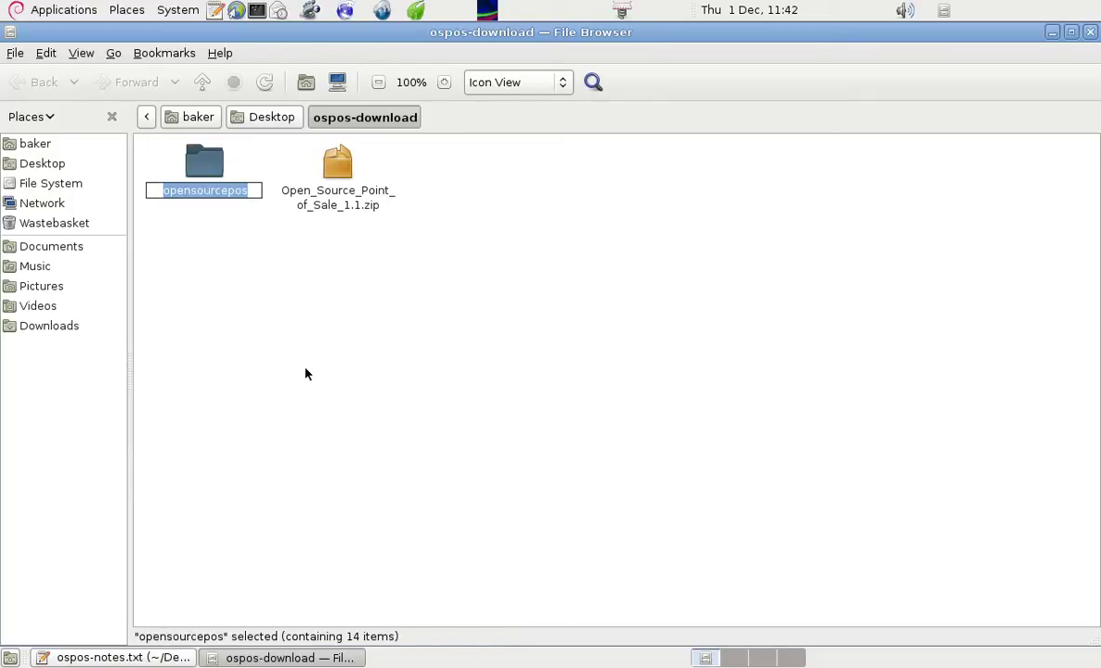
{"action": "type", "text": "checker"}
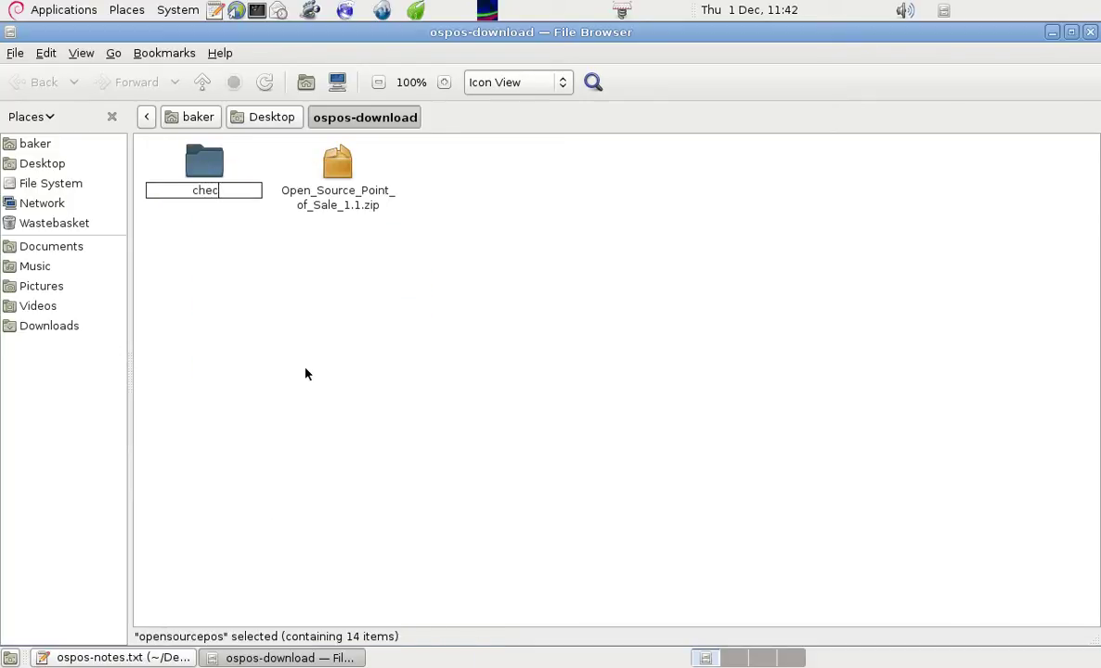
{"action": "left_click", "coordinate": [327, 342]}
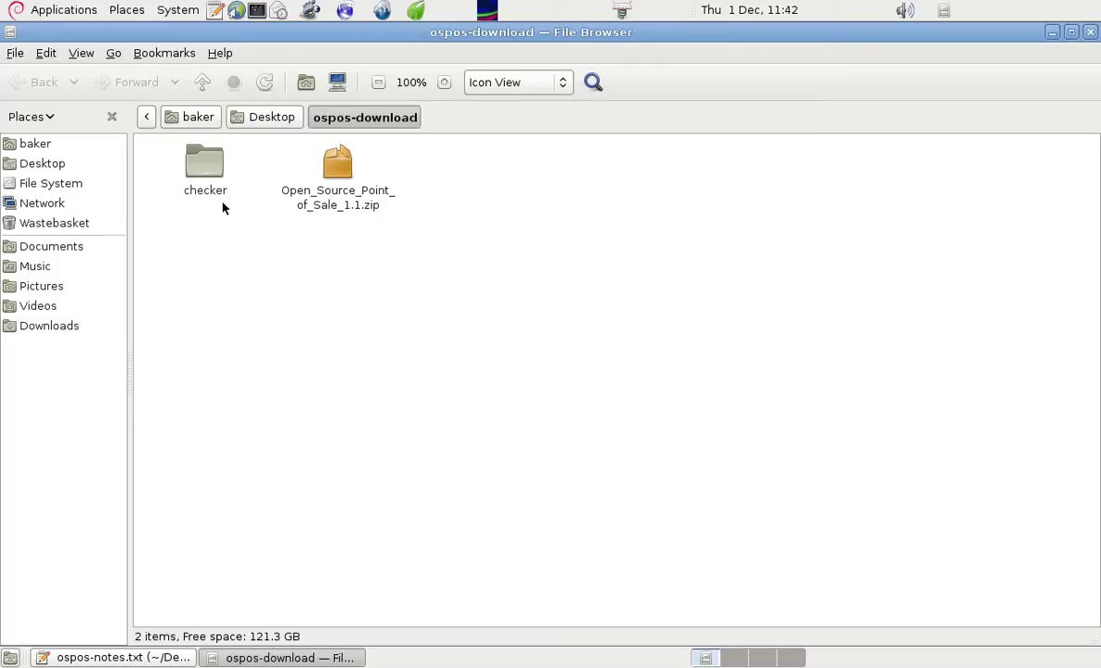
- Copy the checker folder and minimize the file window
{"action": "right_click", "coordinate": [202, 163]}
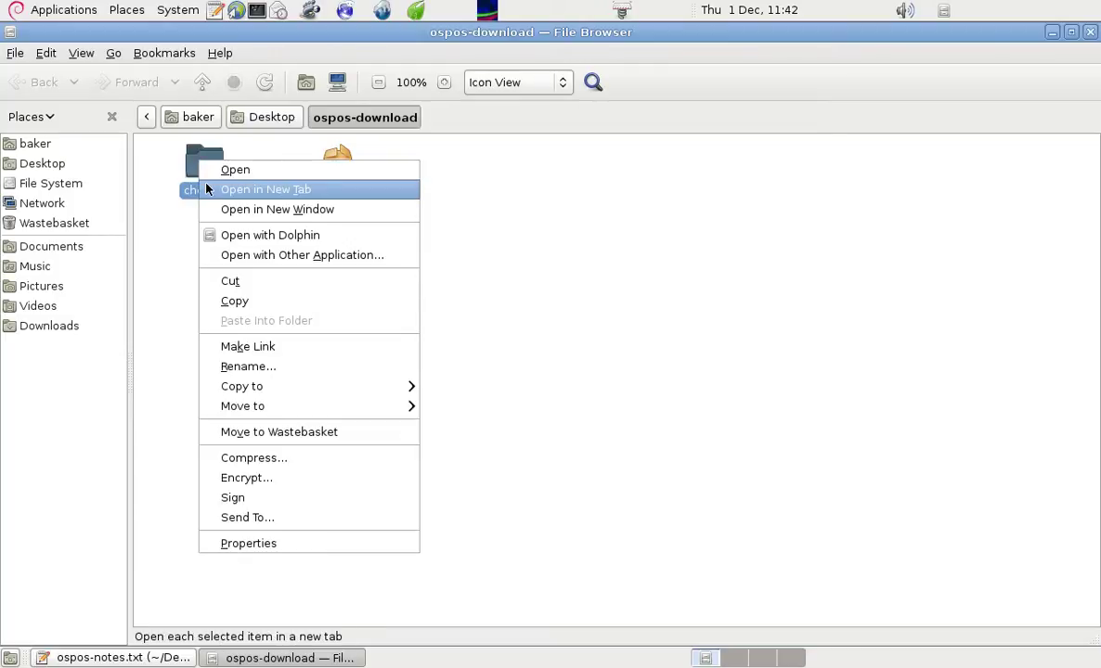
{"action": "left_click", "coordinate": [246, 302]}
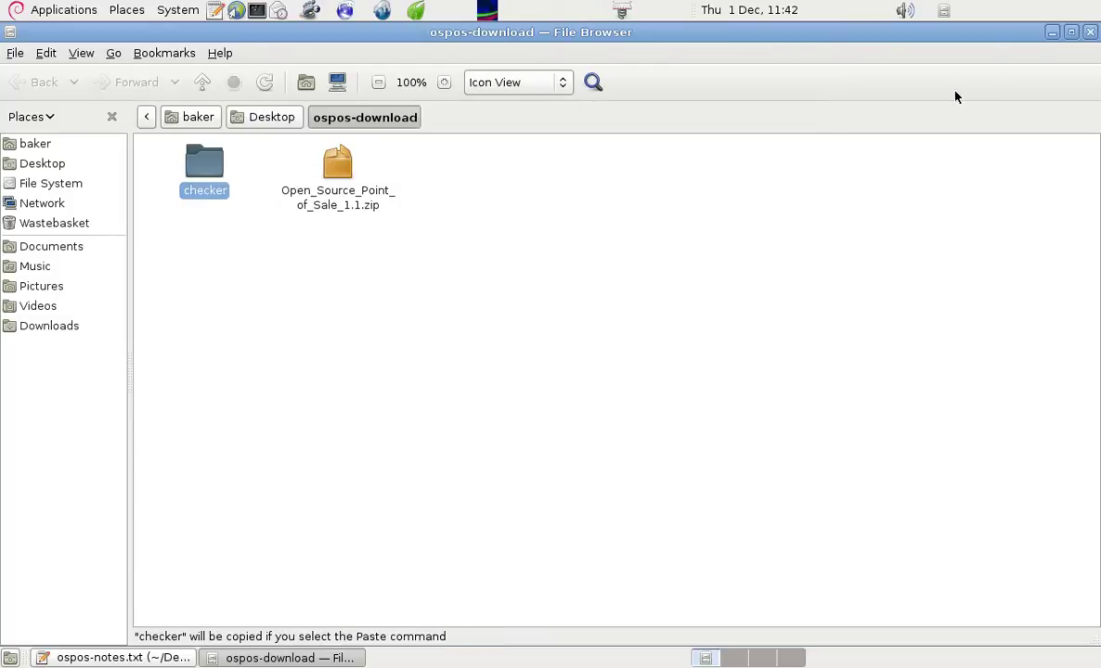
{"action": "left_click", "coordinate": [1052, 31]}
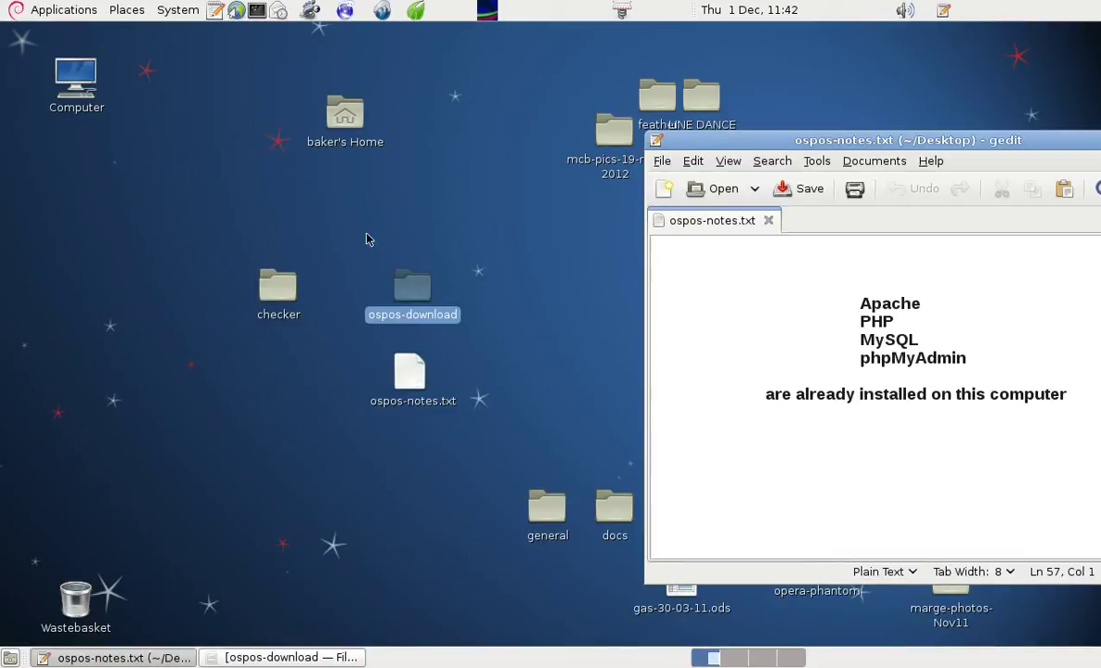
- Paste checker onto the desktop, merging all folders and replacing all files
{"action": "right_click", "coordinate": [458, 220]}
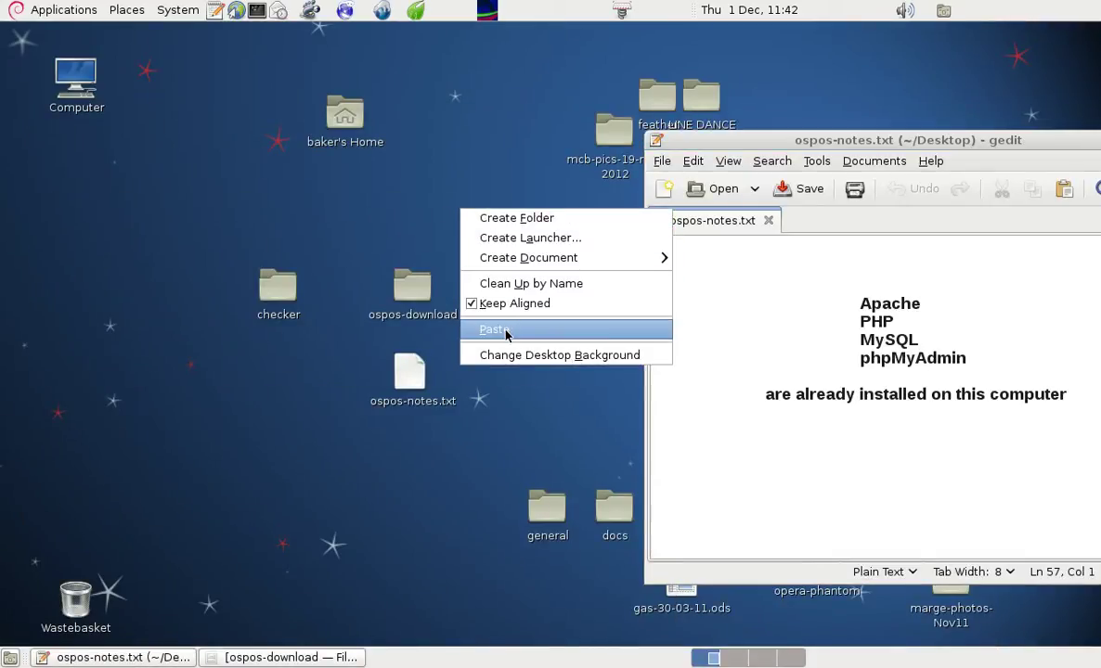
{"action": "left_click", "coordinate": [507, 327]}
{"action": "left_click", "coordinate": [698, 419]}
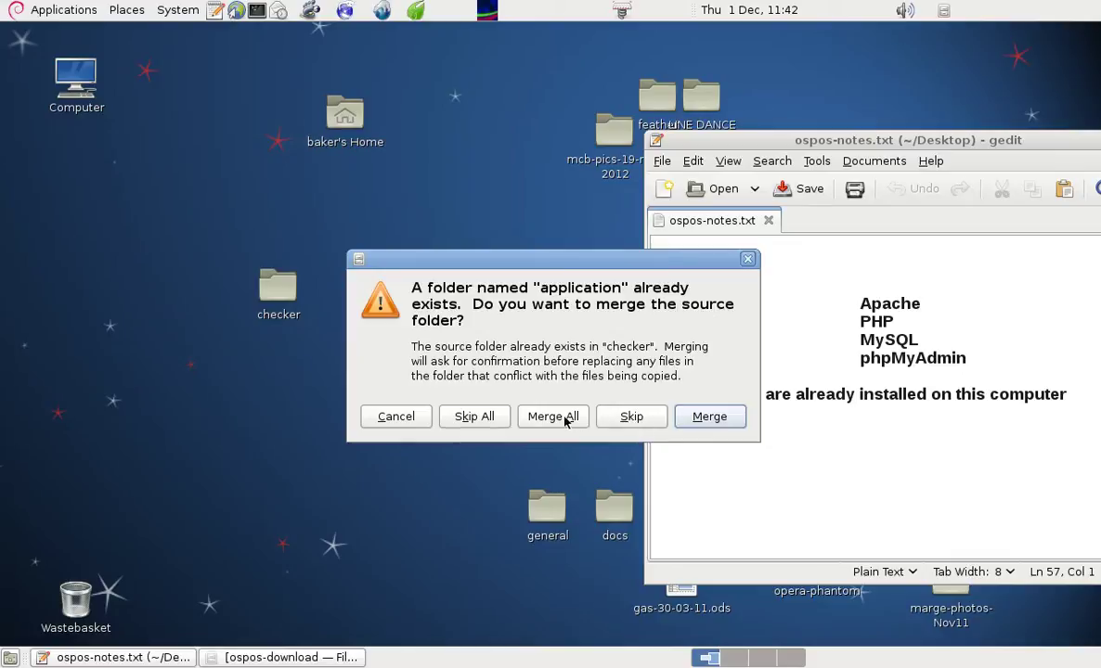
{"action": "left_click", "coordinate": [560, 418]}
{"action": "left_click", "coordinate": [558, 409]}
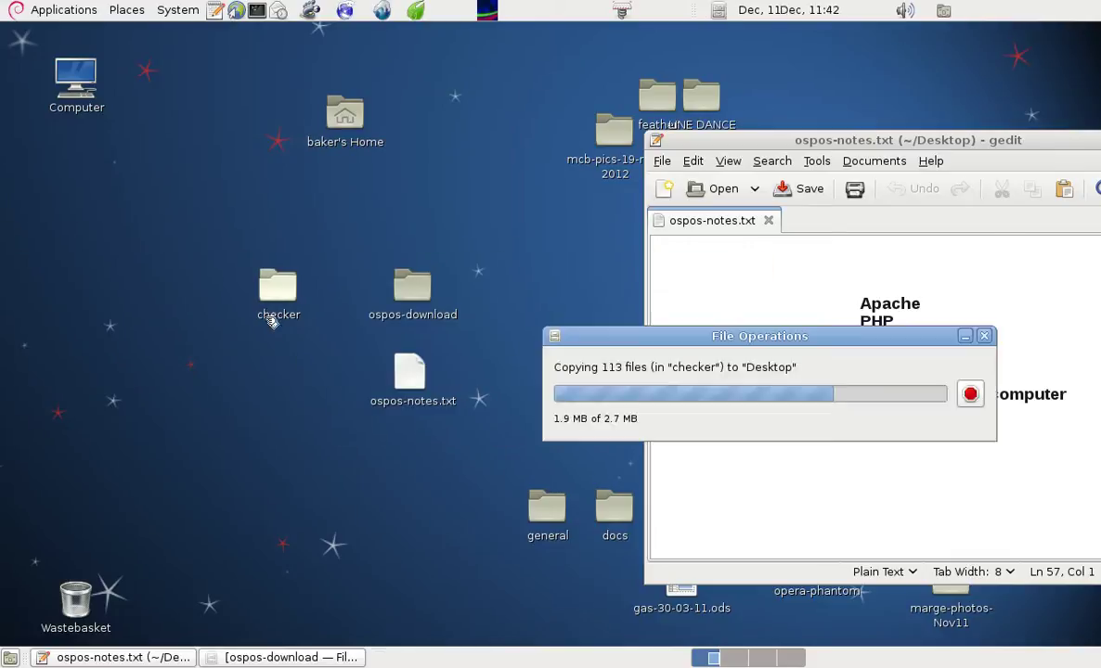
- Open checker/application/config/database.php in gedit
{"action": "left_click_drag", "start_coordinate": [721, 139], "coordinate": [614, 76]}
{"action": "double_click", "coordinate": [283, 288]}
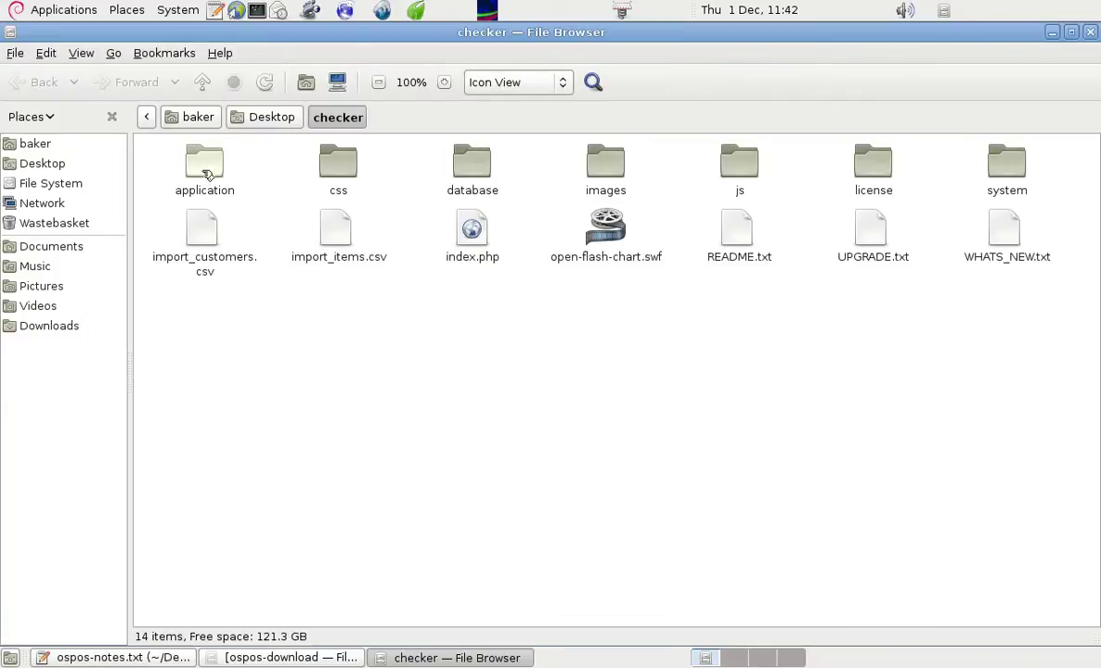
{"action": "double_click", "coordinate": [207, 170]}
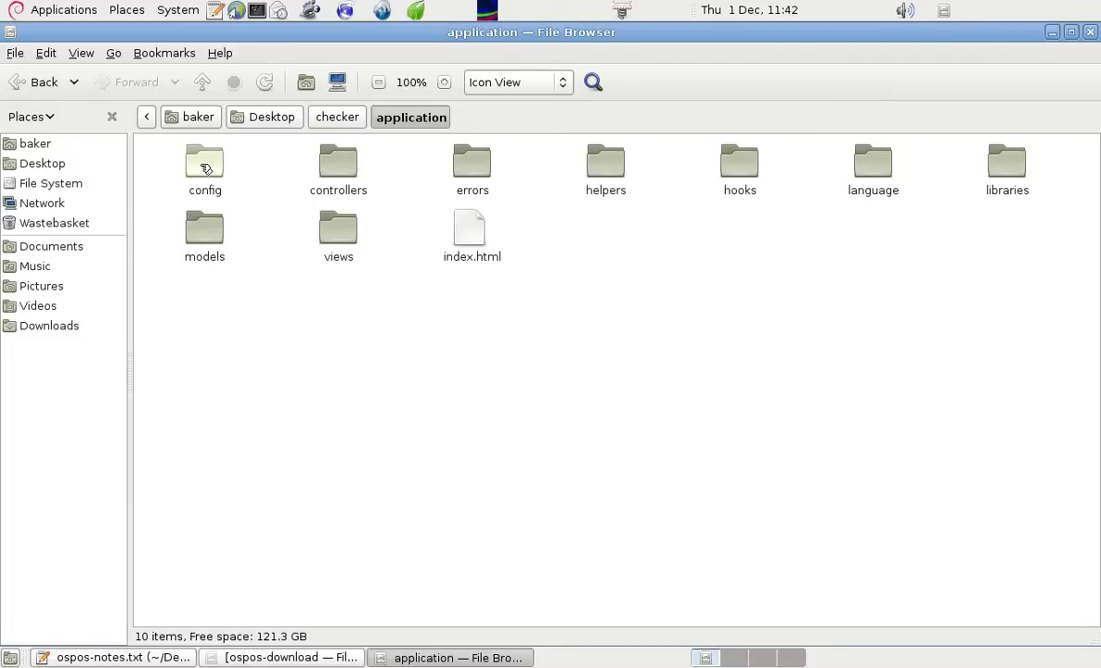
{"action": "double_click", "coordinate": [207, 169]}
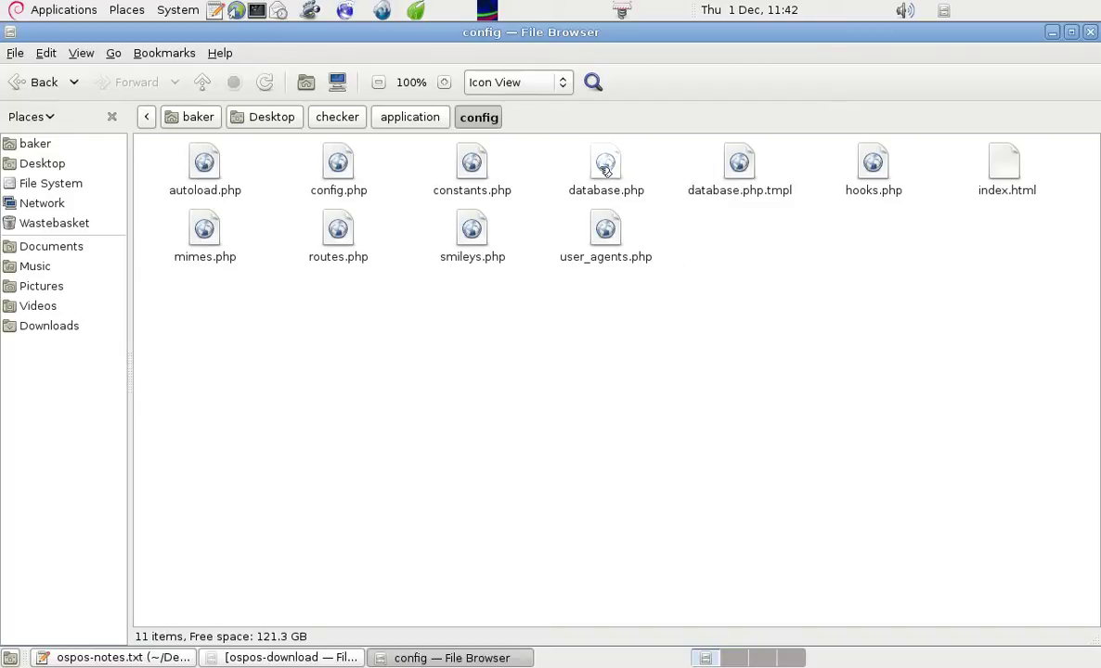
{"action": "right_click", "coordinate": [604, 170]}
{"action": "left_click", "coordinate": [627, 177]}
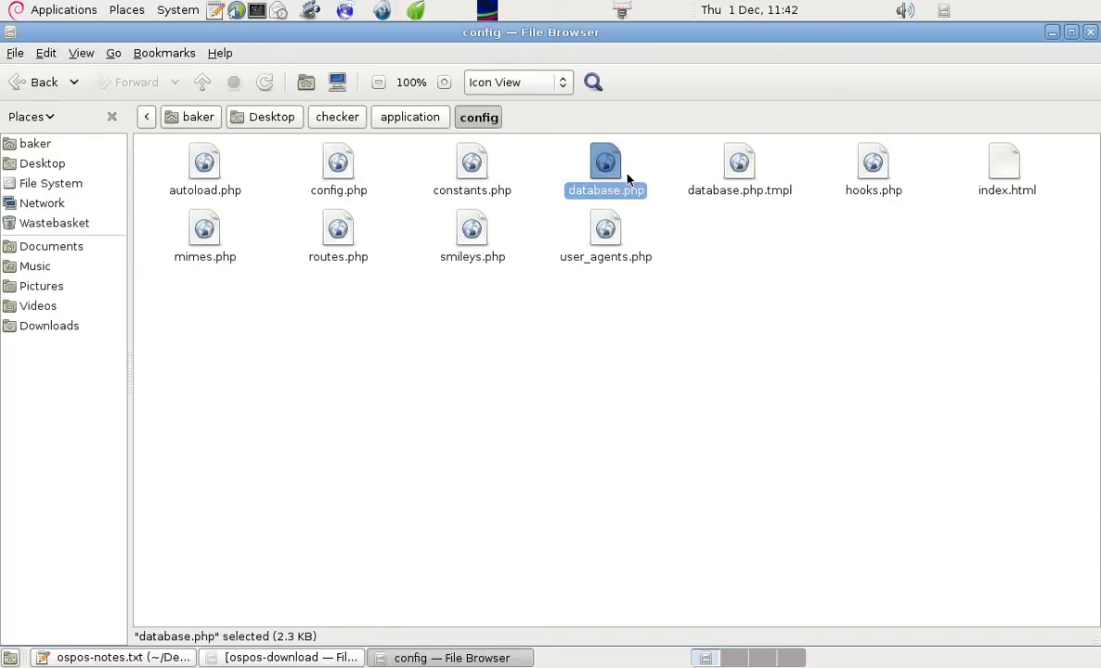
{"action": "left_click", "coordinate": [1052, 33]}
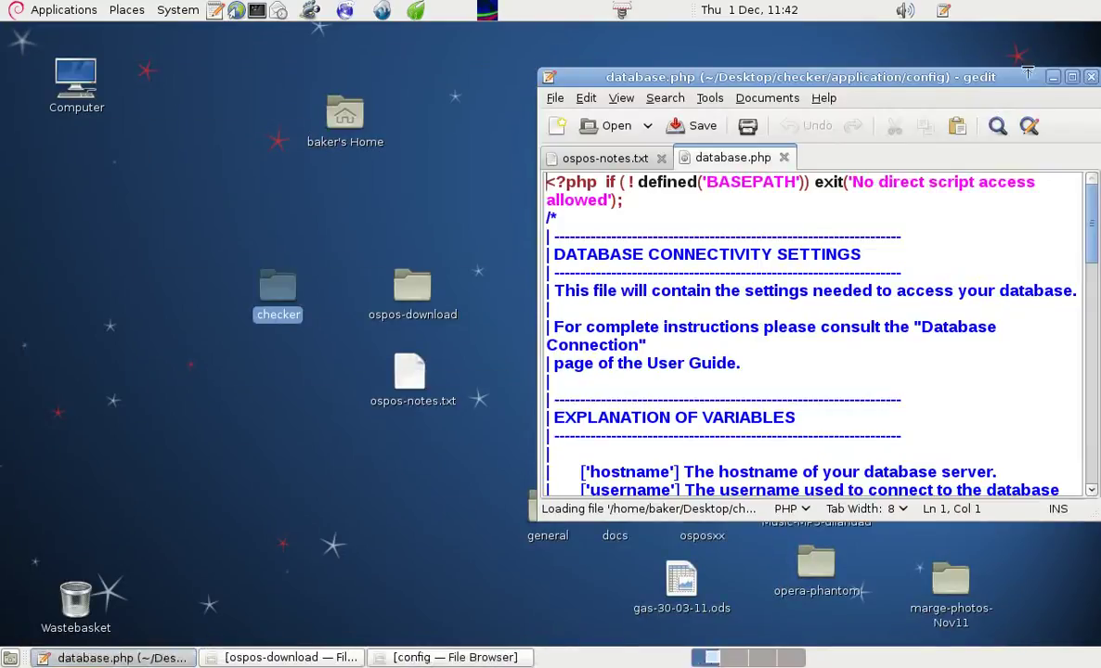
- In database.php set username to root, enter root's password, and set the database to checker
{"action": "left_click_drag", "start_coordinate": [908, 55], "coordinate": [549, 58]}
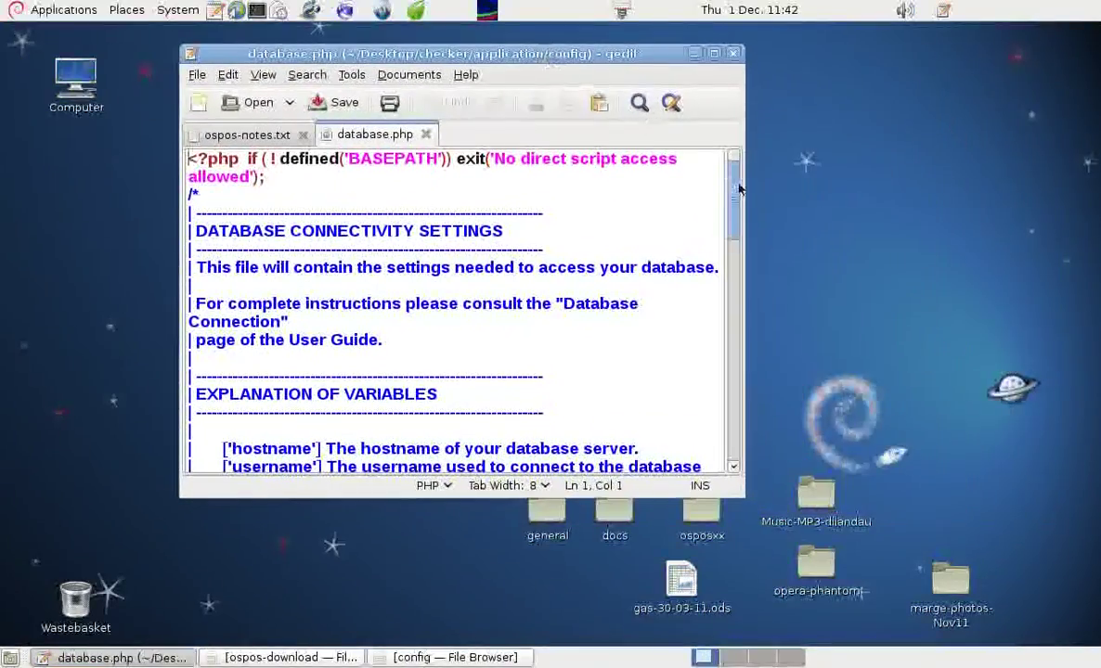
{"action": "left_click_drag", "start_coordinate": [731, 182], "coordinate": [734, 446]}
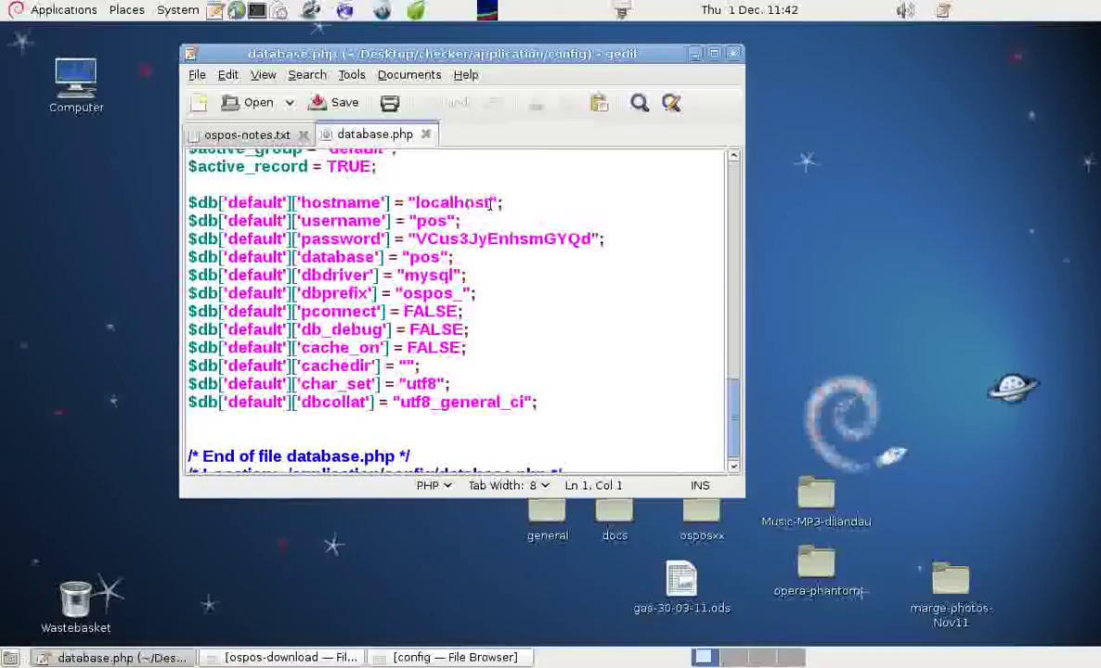
{"action": "left_click_drag", "start_coordinate": [417, 221], "coordinate": [452, 229]}
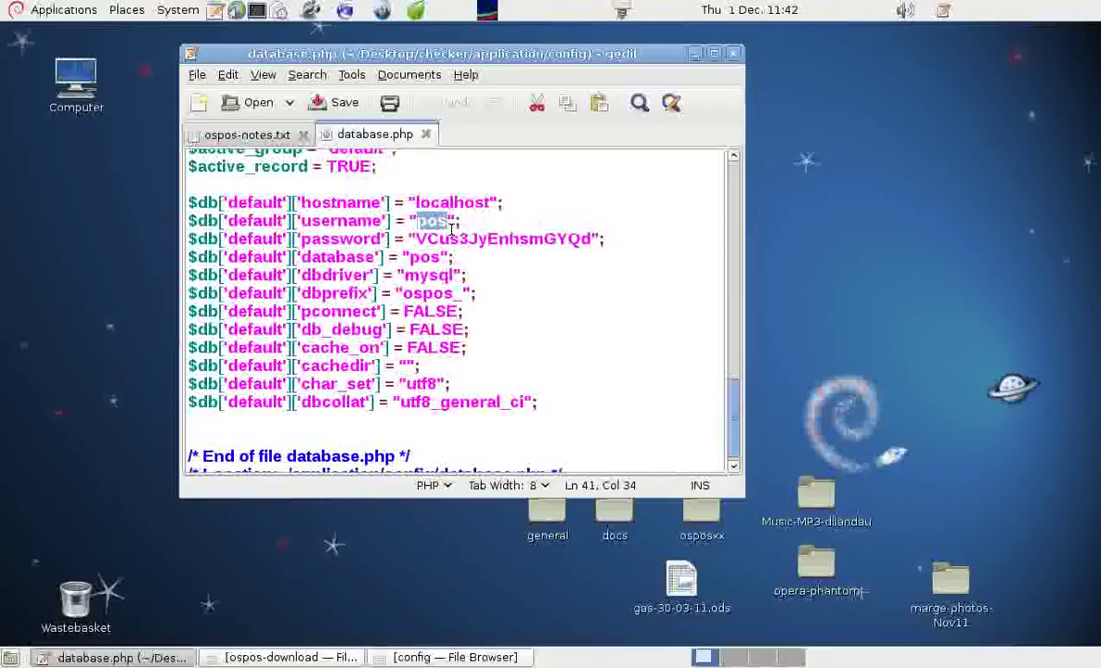
{"action": "type", "text": "root"}
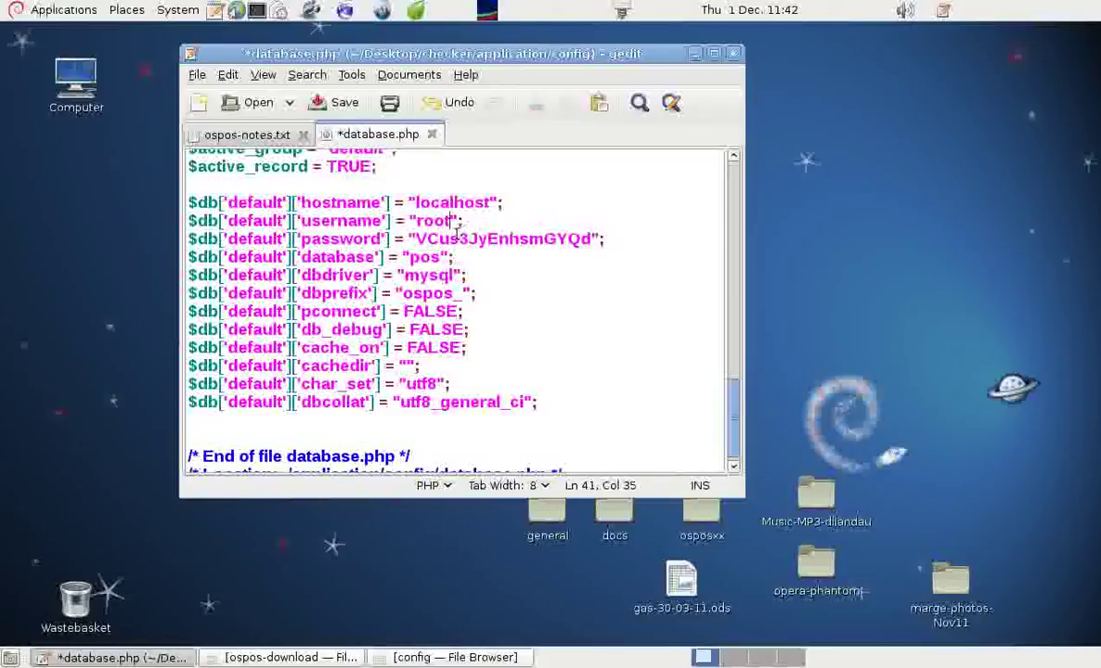
{"action": "left_click_drag", "start_coordinate": [415, 240], "coordinate": [592, 240]}
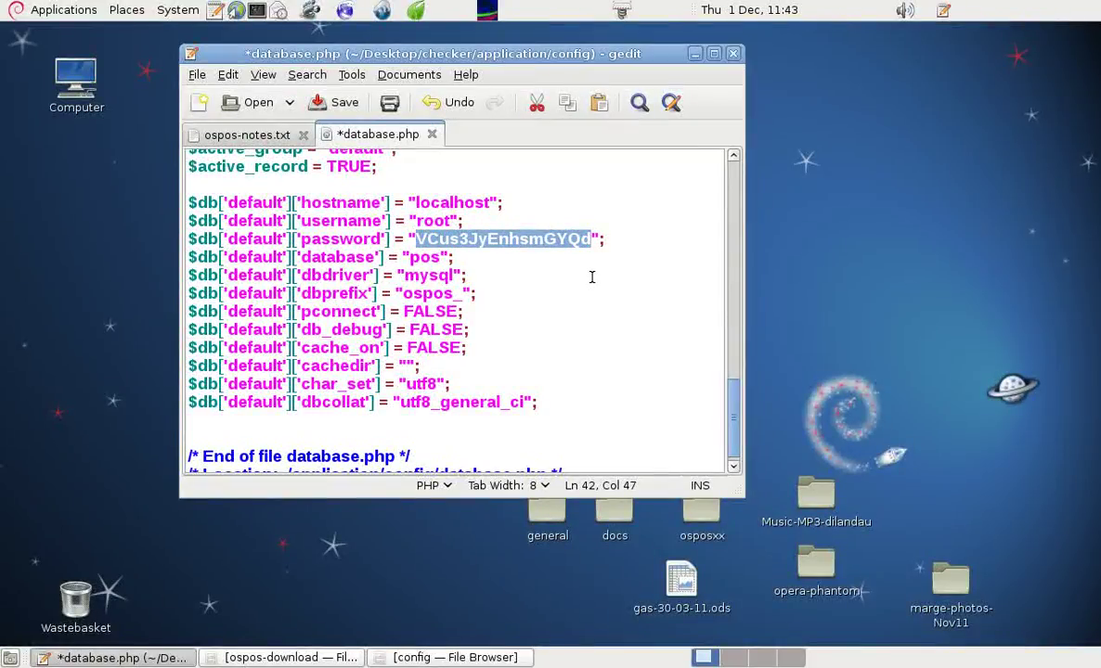
{"action": "type", "text": "root"}
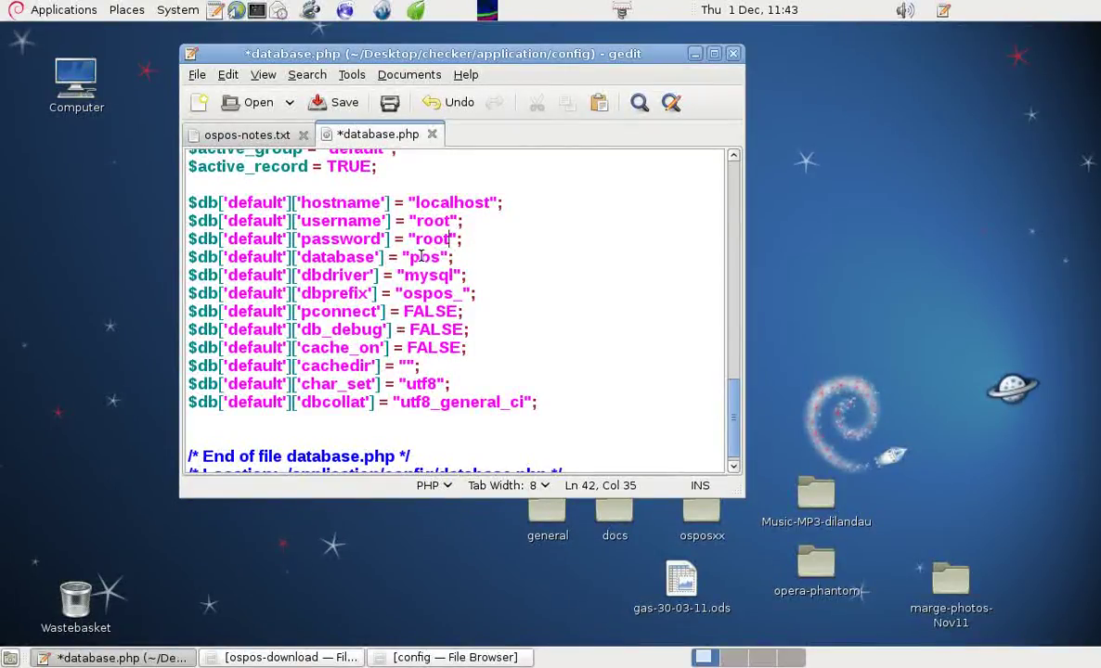
{"action": "left_click_drag", "start_coordinate": [409, 257], "coordinate": [442, 257]}
{"action": "type", "text": "checker"}
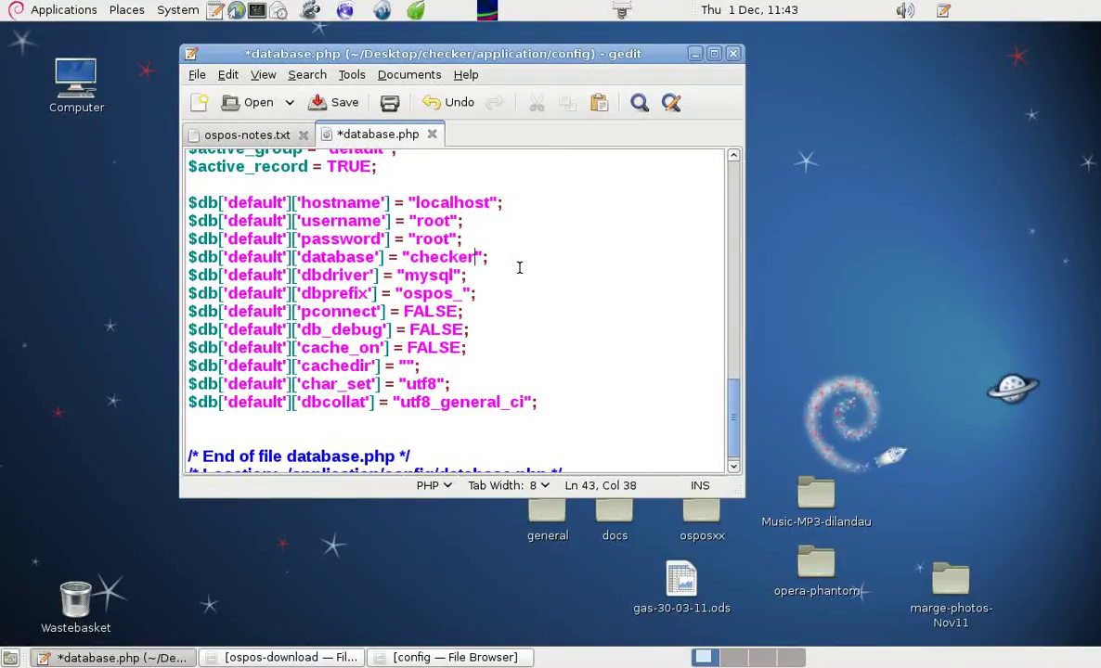
- Save database.php and close gedit
{"action": "key", "text": "Down"}
{"action": "key", "text": "Down"}
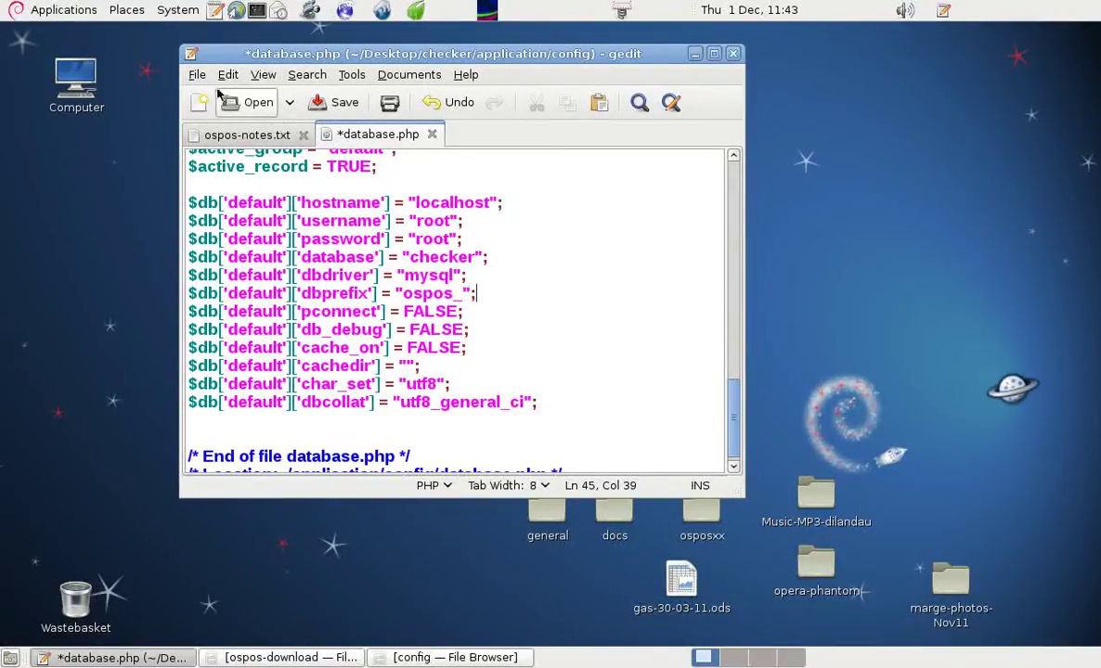
{"action": "left_click", "coordinate": [197, 74]}
{"action": "left_click", "coordinate": [218, 140]}
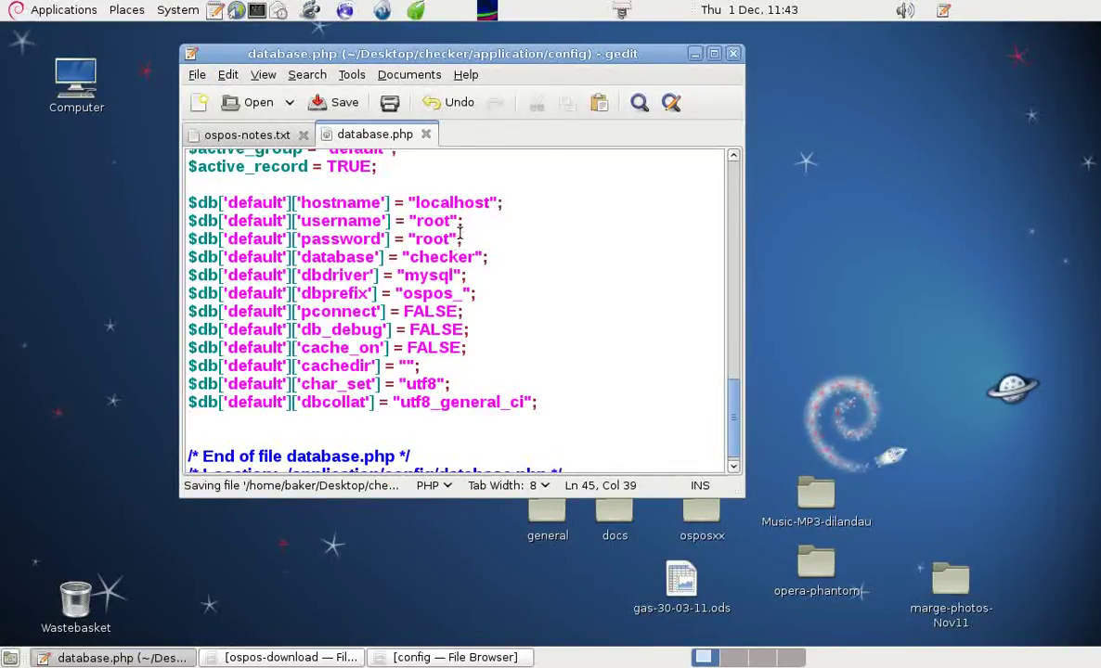
{"action": "left_click", "coordinate": [733, 58]}
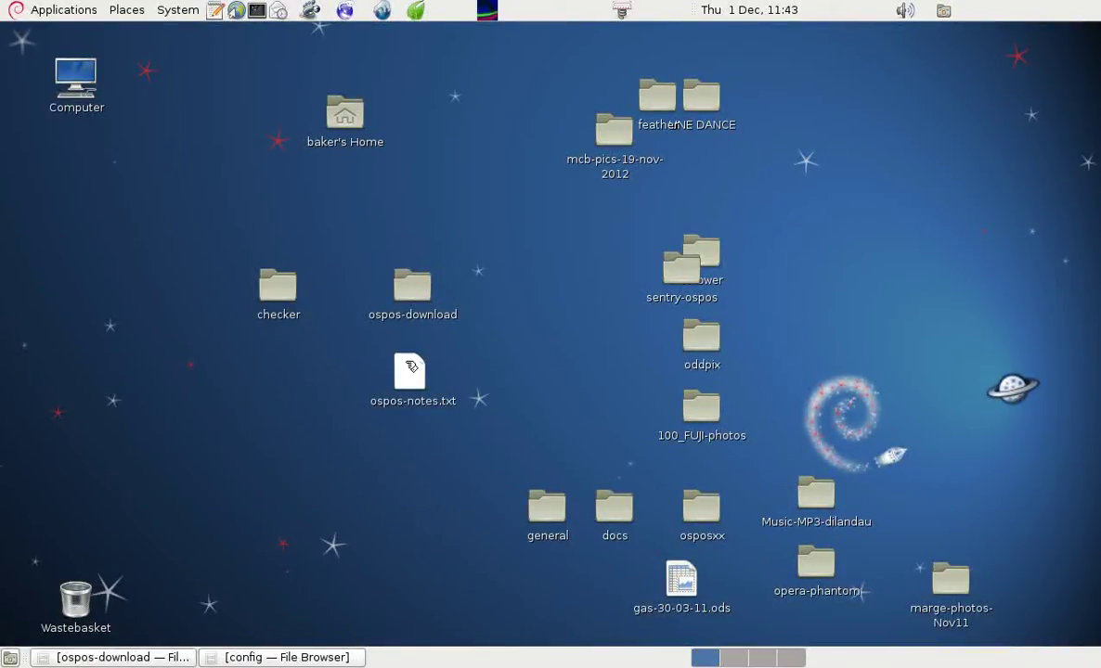
- Open ospos-notes.txt and remove the extra space before /var in the cp command
{"action": "double_click", "coordinate": [411, 367]}
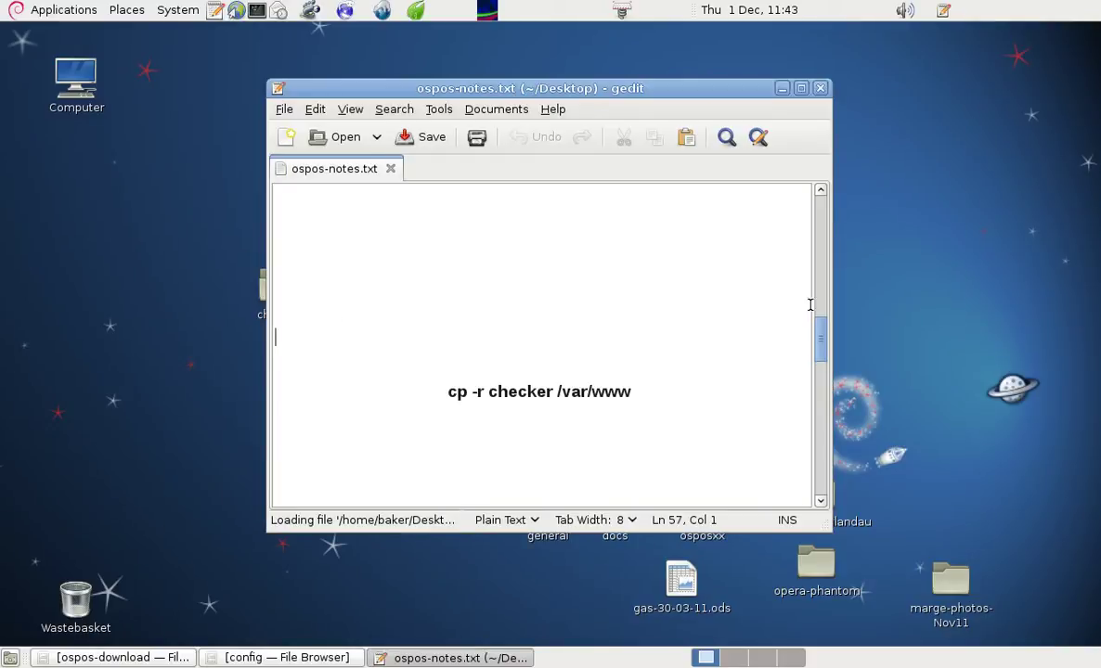
{"action": "mouse_move", "coordinate": [813, 311]}
{"action": "left_mouse_down"}
{"action": "mouse_move", "coordinate": [821, 246]}
{"action": "mouse_move", "coordinate": [810, 308]}
{"action": "mouse_move", "coordinate": [797, 312]}
{"action": "left_mouse_up"}
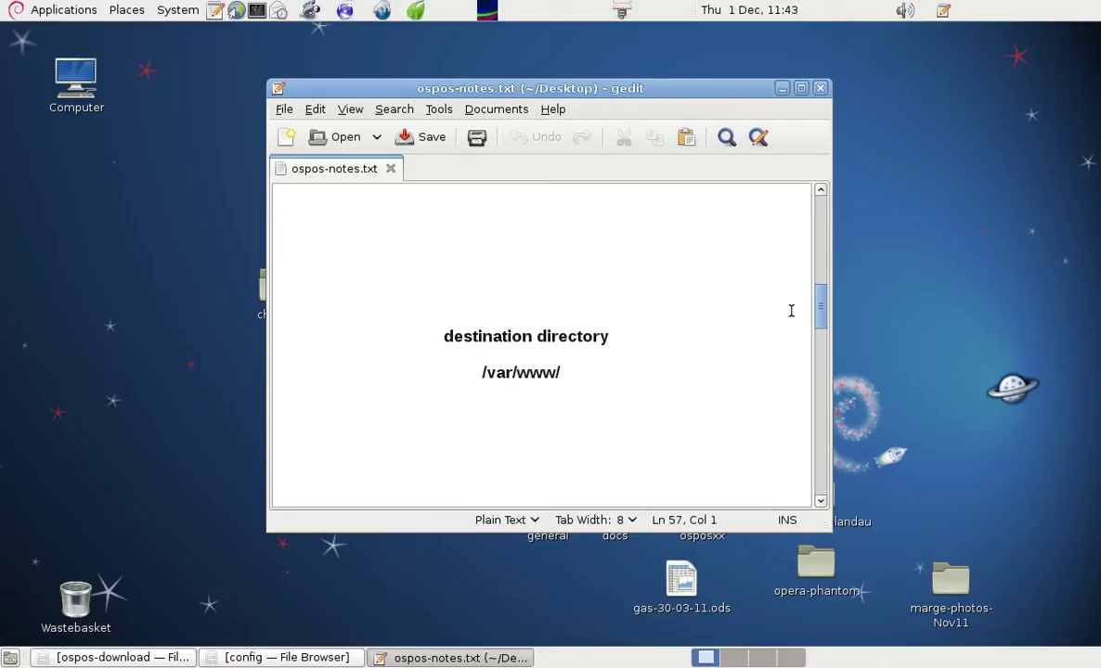
{"action": "left_click_drag", "start_coordinate": [819, 302], "coordinate": [821, 354]}
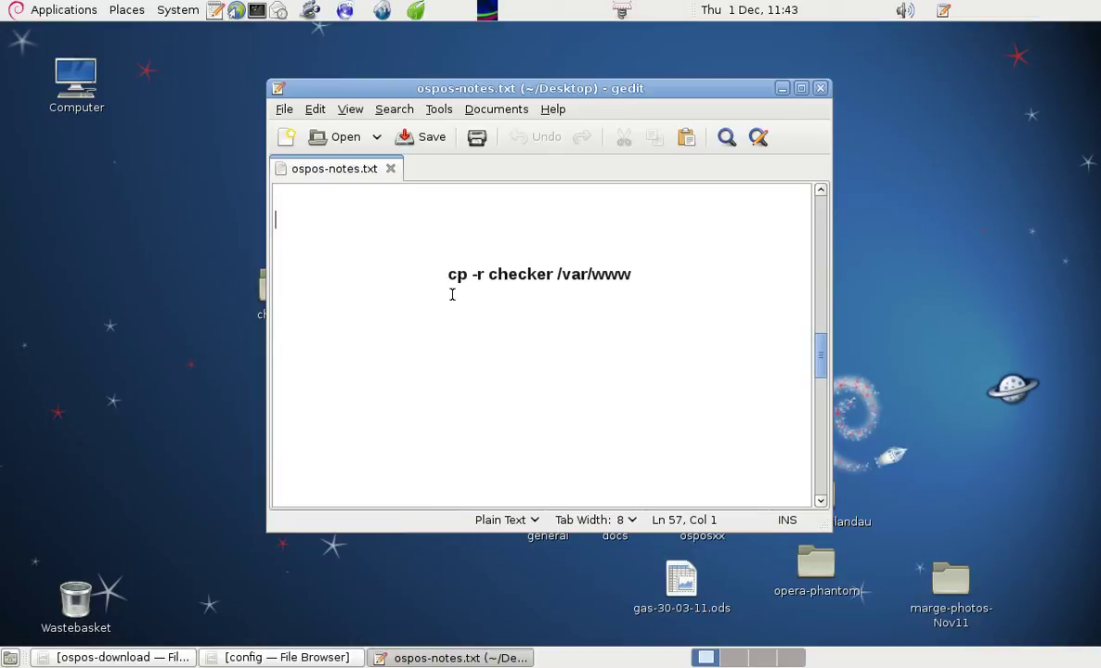
{"action": "left_click_drag", "start_coordinate": [472, 276], "coordinate": [483, 275]}
{"action": "left_click", "coordinate": [497, 309]}
{"action": "left_click_drag", "start_coordinate": [489, 274], "coordinate": [550, 275]}
{"action": "left_click", "coordinate": [543, 320]}
{"action": "left_click", "coordinate": [555, 275]}
{"action": "key", "text": "BackSpace"}
{"action": "left_click", "coordinate": [598, 313]}
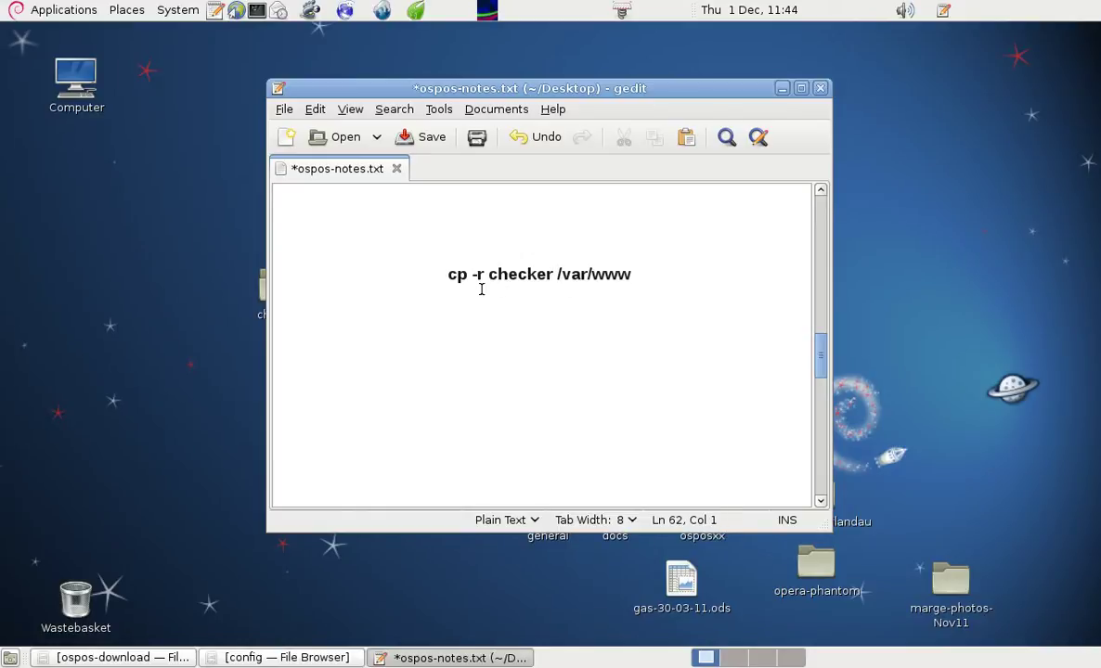
- Copy the 'cp -r checker /var/www' line and move the notes window aside
{"action": "left_click_drag", "start_coordinate": [446, 275], "coordinate": [632, 275]}
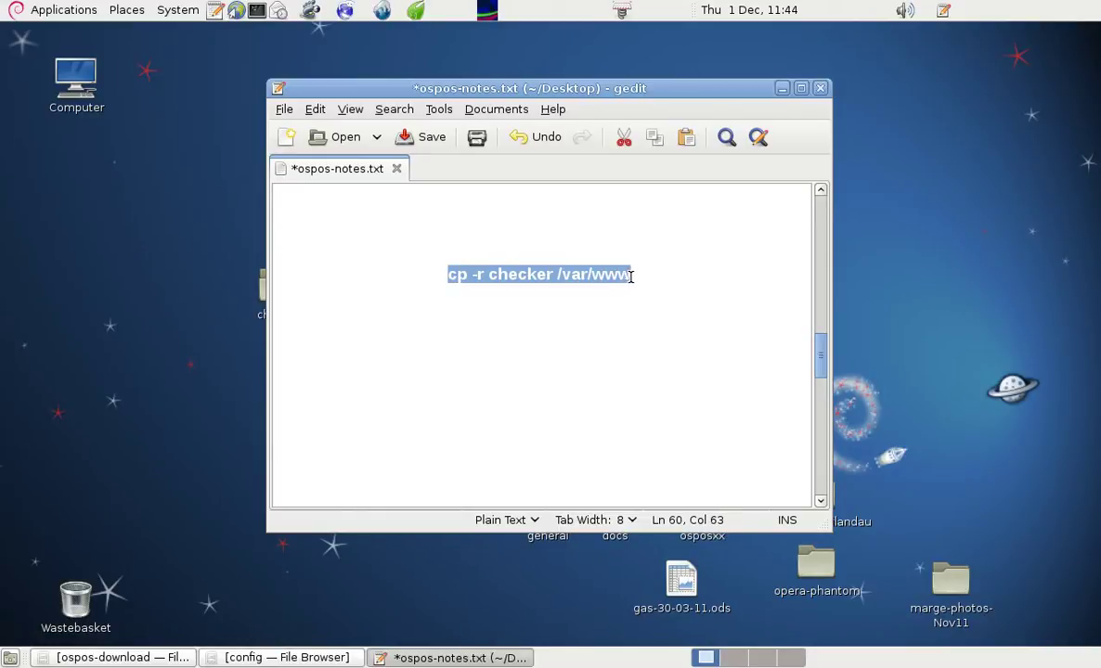
{"action": "right_click", "coordinate": [614, 277]}
{"action": "left_click", "coordinate": [653, 361]}
{"action": "left_click_drag", "start_coordinate": [458, 87], "coordinate": [502, 254]}
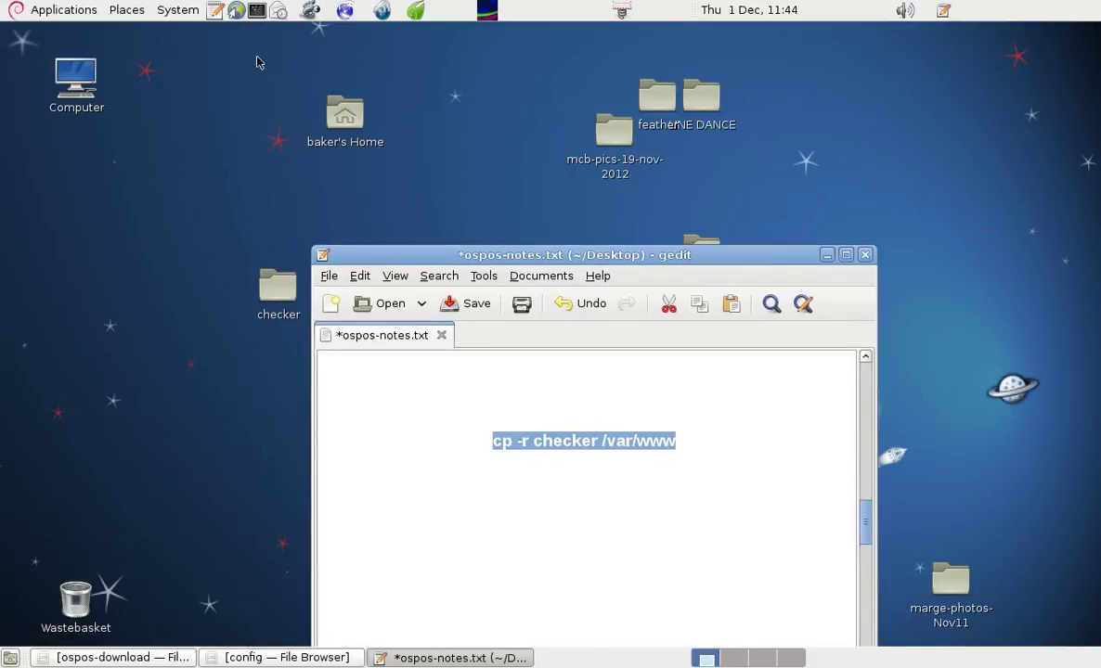
{"action": "left_click", "coordinate": [257, 13]}
- In the terminal, become root with su and change into Desktop
{"action": "left_click_drag", "start_coordinate": [283, 30], "coordinate": [550, 149]}
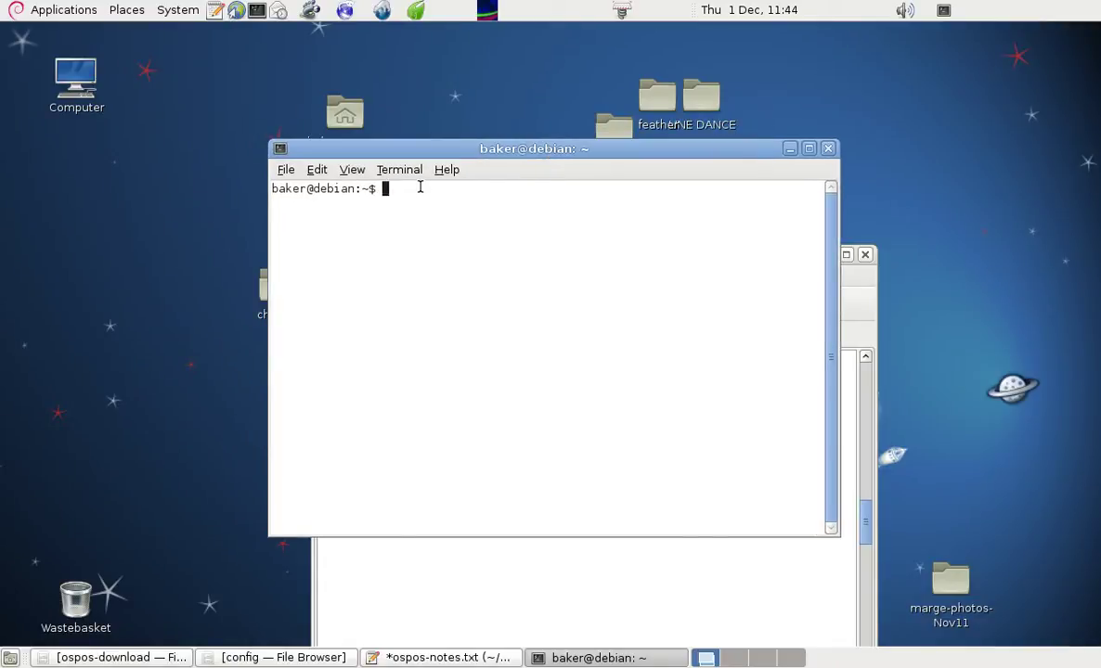
{"action": "type", "text": "su"}
{"action": "key", "text": "Return"}
{"action": "key", "text": "Return"}
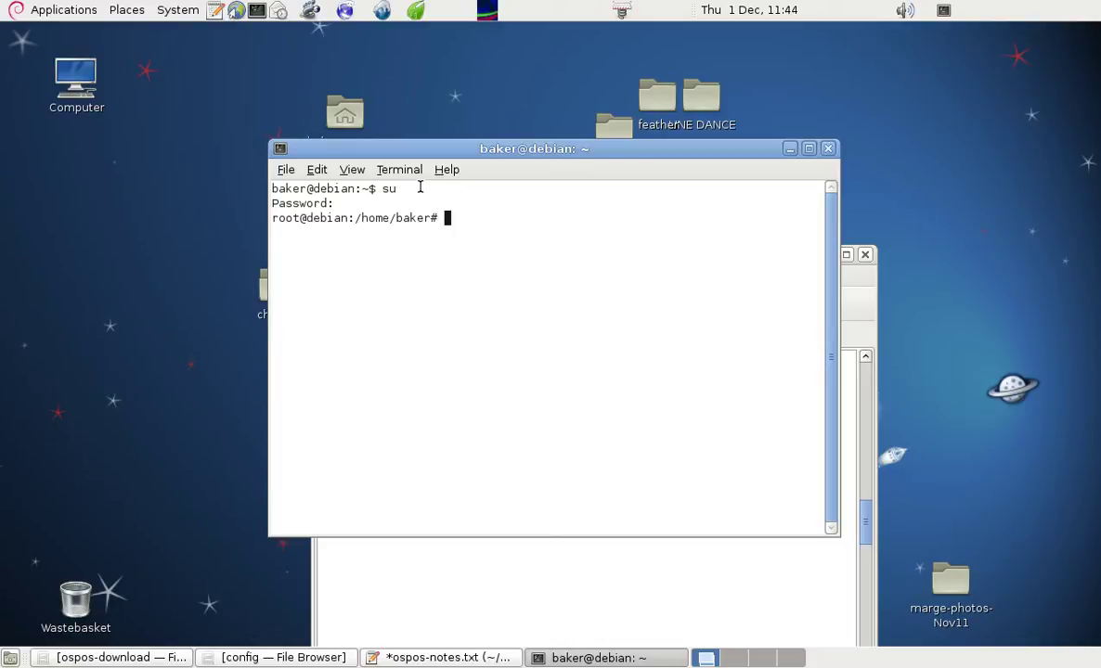
{"action": "type", "text": "cd Desktop"}
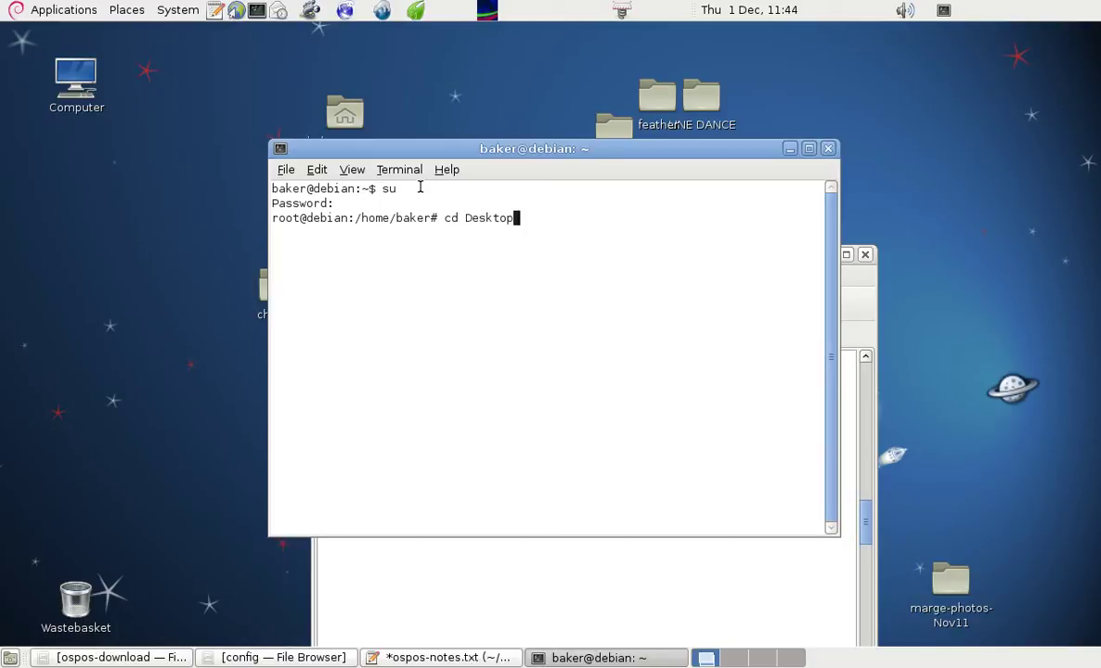
{"action": "key", "text": "Return"}
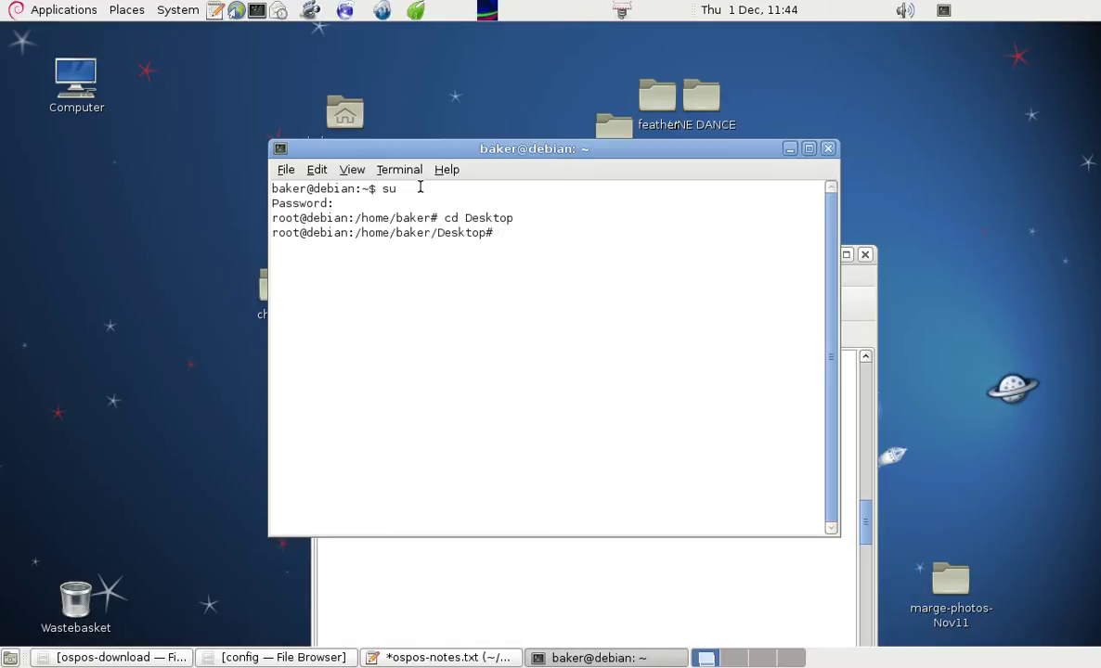
- Run the pasted cp -r checker /var/www, then open Computer from Places
{"action": "key", "text": "ctrl+shift+v"}
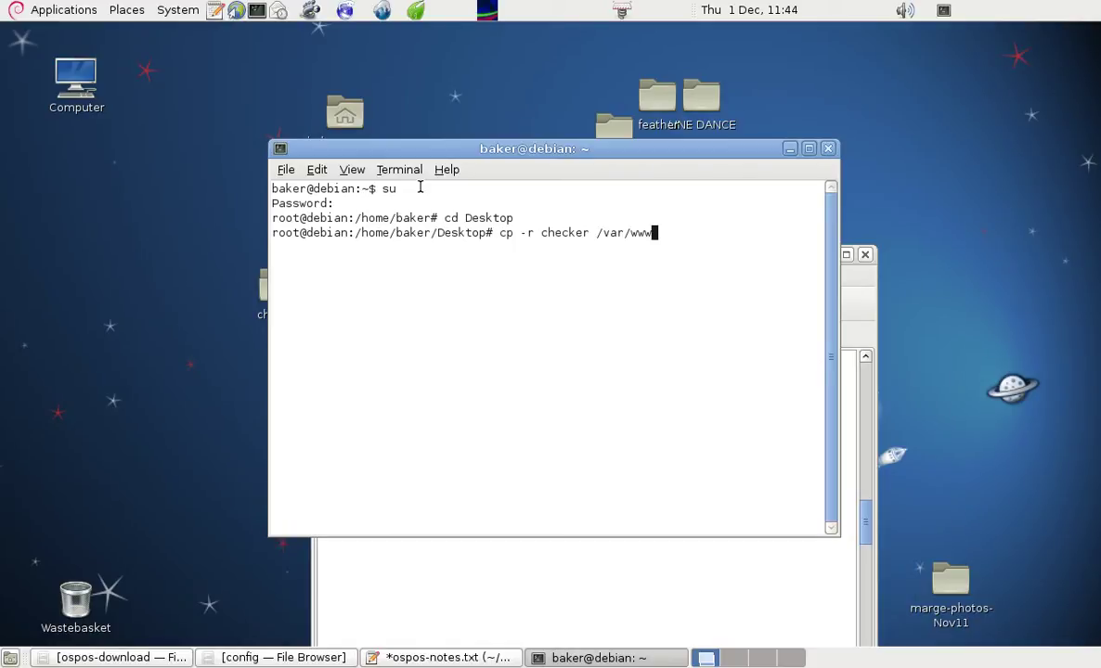
{"action": "key", "text": "Return"}
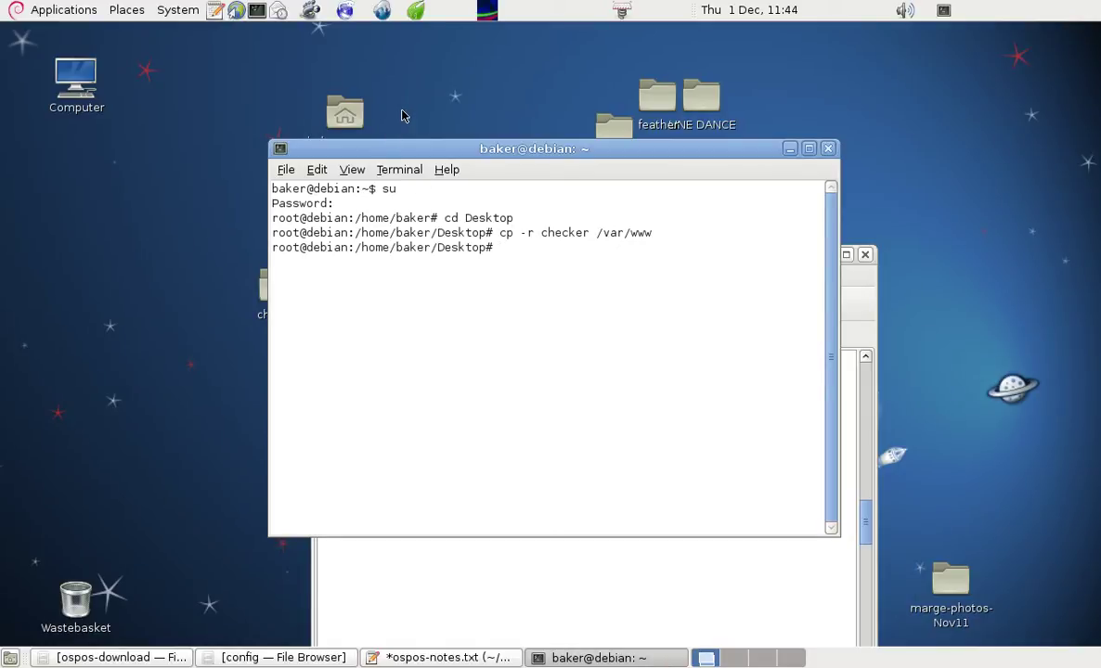
{"action": "left_click", "coordinate": [127, 11]}
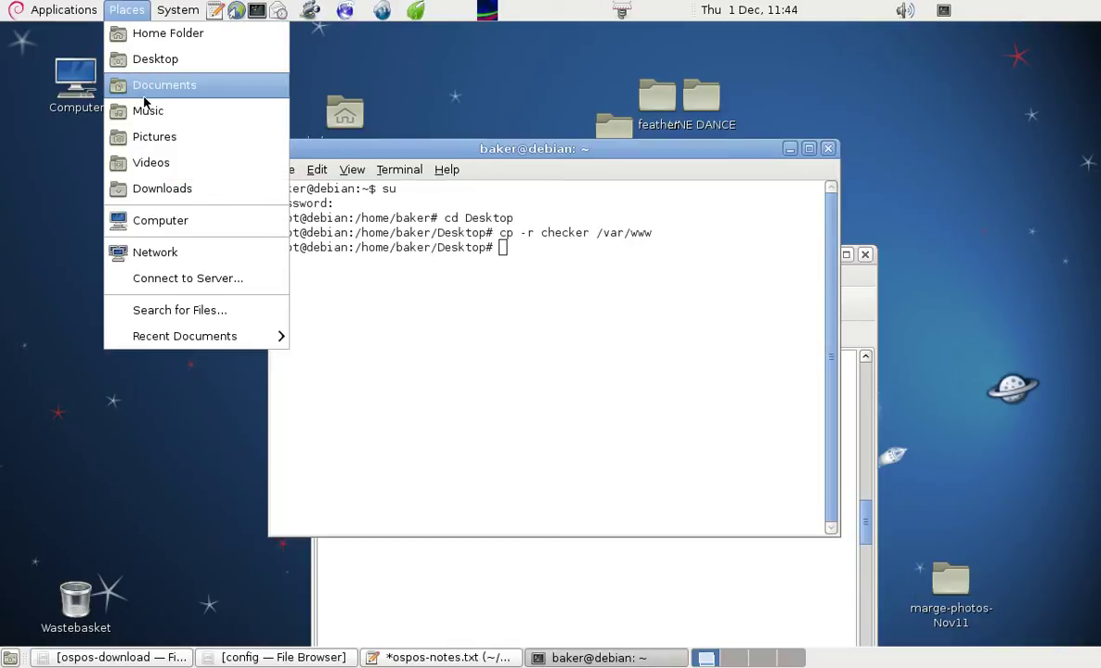
{"action": "left_click", "coordinate": [151, 220]}
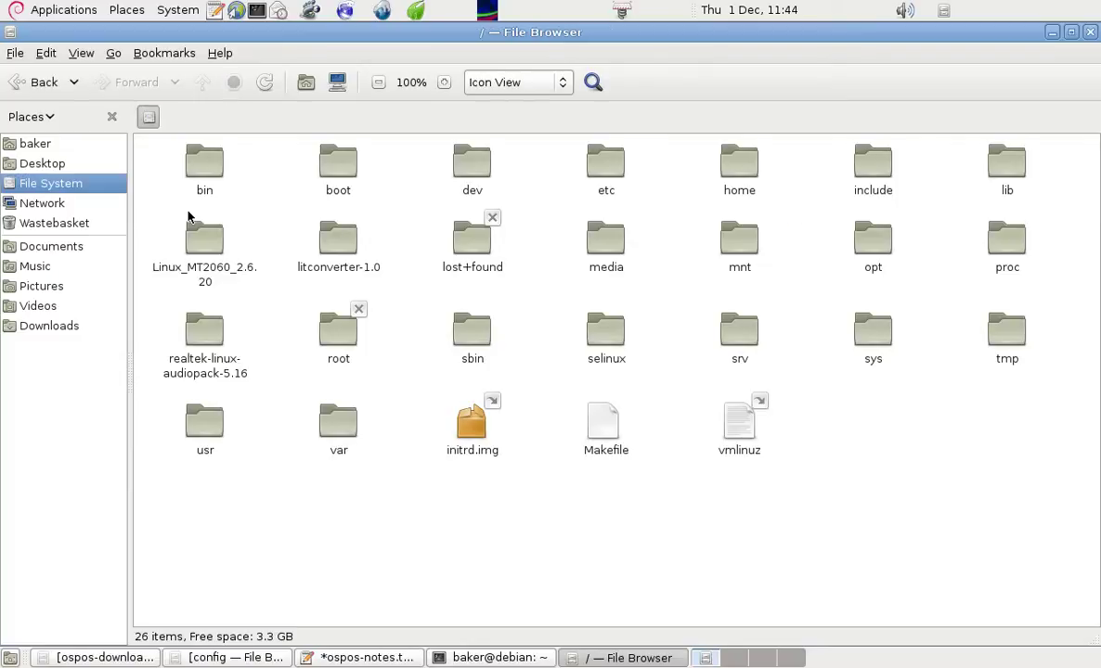
- Check /var/www holds checker beside ospos, smf and index.html, then minimize the browser
{"action": "double_click", "coordinate": [329, 425]}
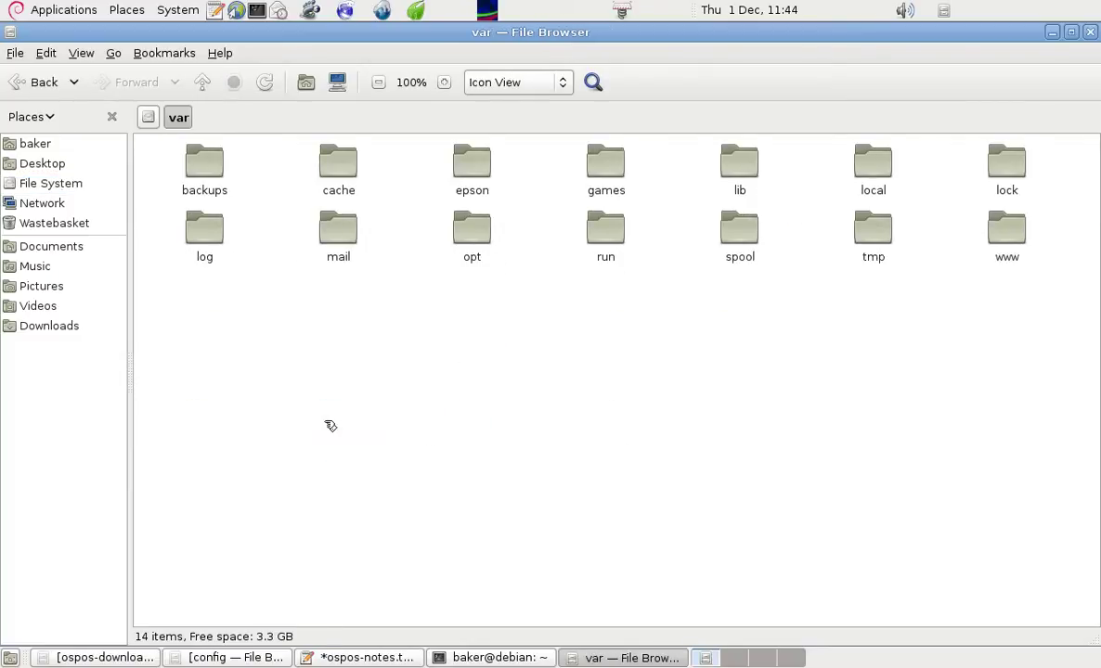
{"action": "double_click", "coordinate": [924, 220]}
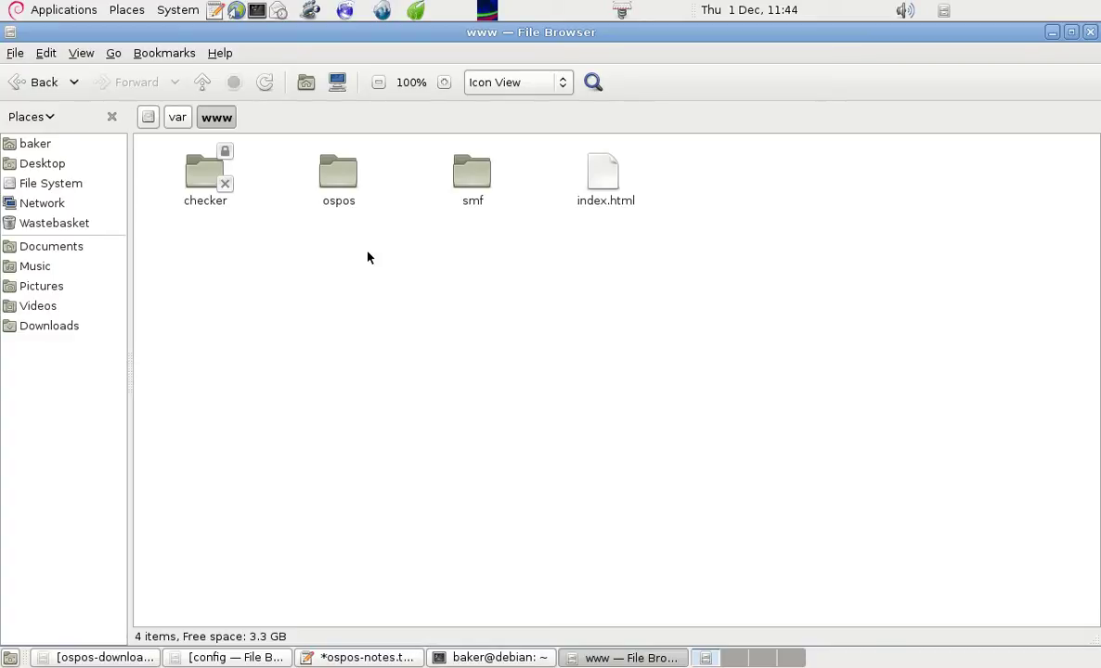
{"action": "left_click", "coordinate": [1051, 34]}
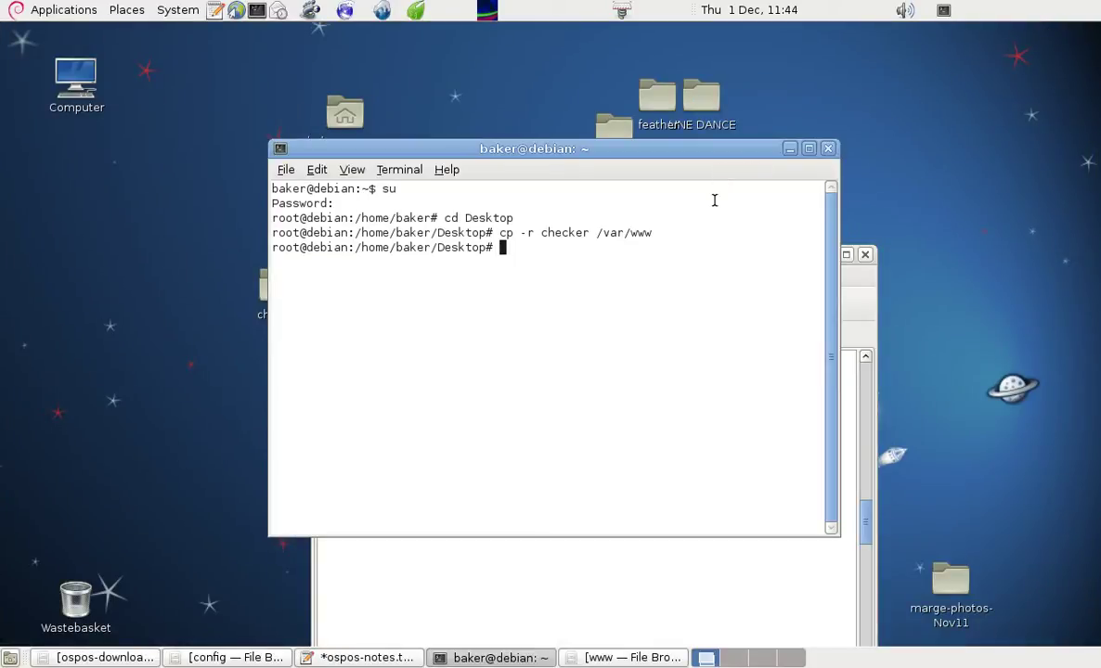
- Copy the chmod -Rv 755 command line from the notes
{"action": "left_click", "coordinate": [616, 600]}
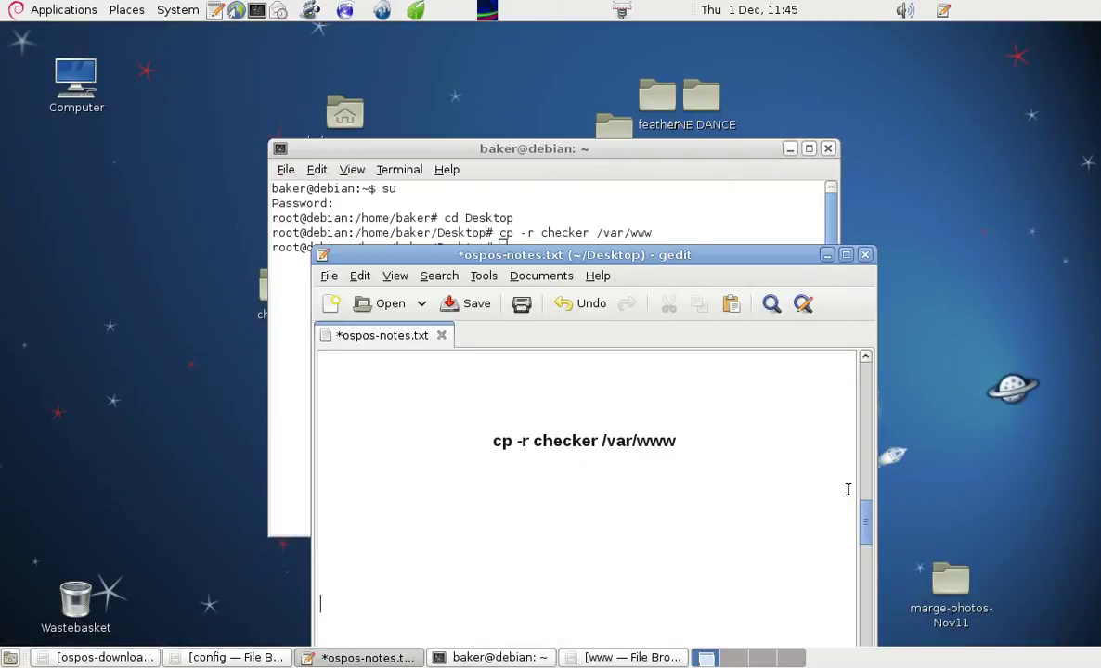
{"action": "left_click_drag", "start_coordinate": [865, 513], "coordinate": [853, 558]}
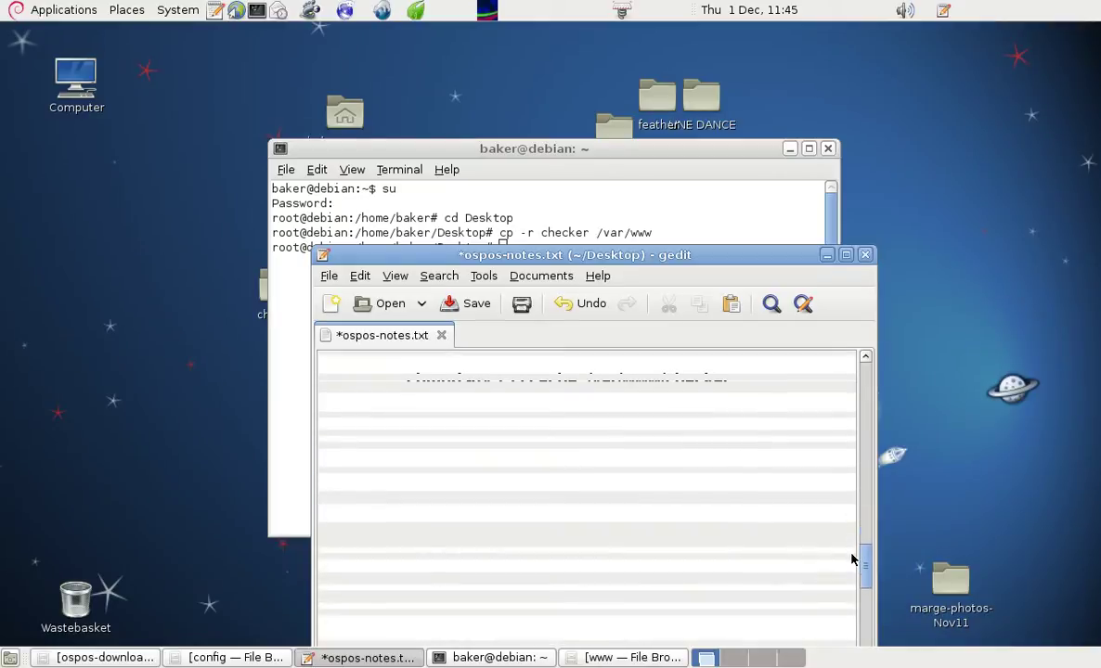
{"action": "left_click_drag", "start_coordinate": [627, 255], "coordinate": [590, 67]}
{"action": "left_click_drag", "start_coordinate": [368, 207], "coordinate": [696, 212]}
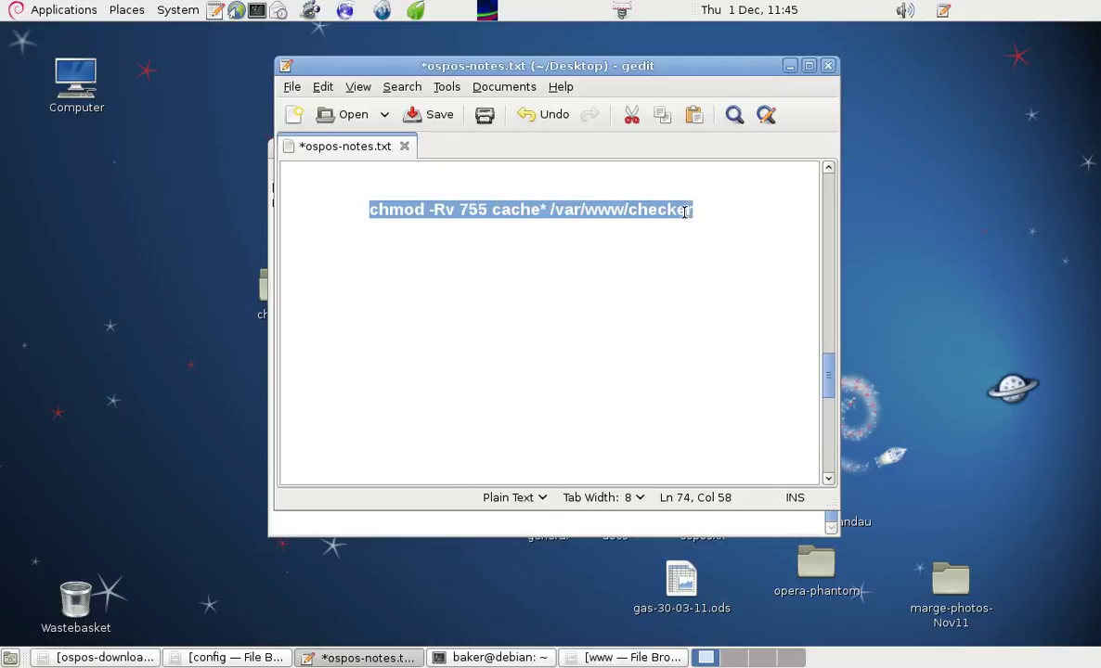
{"action": "right_click", "coordinate": [684, 211]}
{"action": "left_click", "coordinate": [715, 293]}
- Run chmod -Rv 755 on /var/www/checker in the root terminal
{"action": "left_click_drag", "start_coordinate": [722, 65], "coordinate": [693, 410]}
{"action": "double_click", "coordinate": [518, 251]}
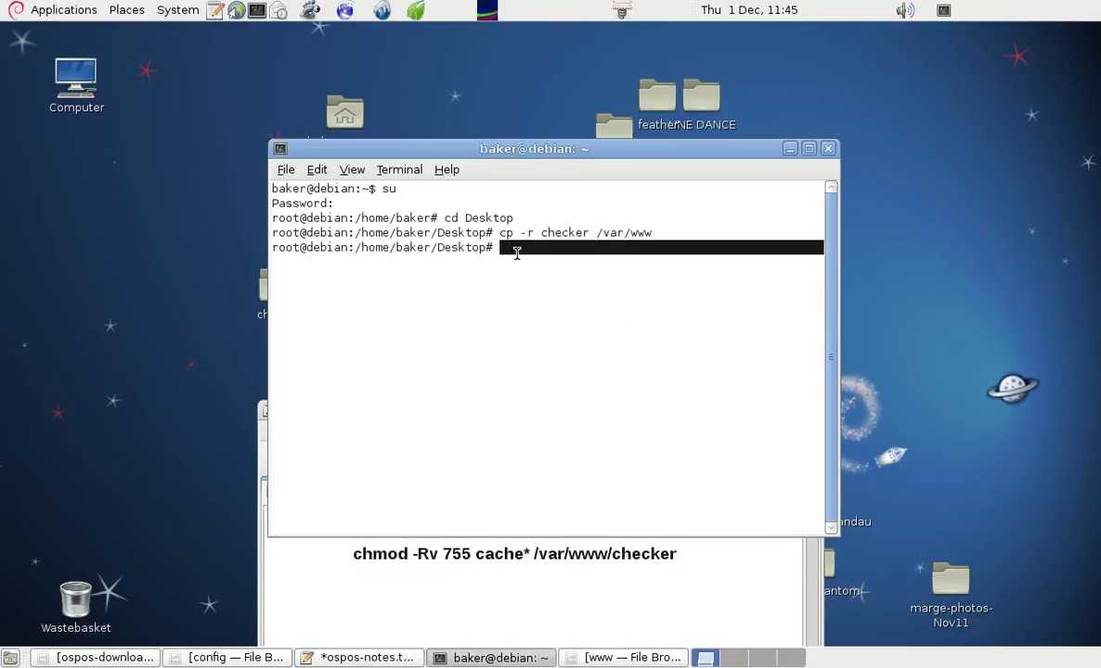
{"action": "left_click", "coordinate": [489, 254]}
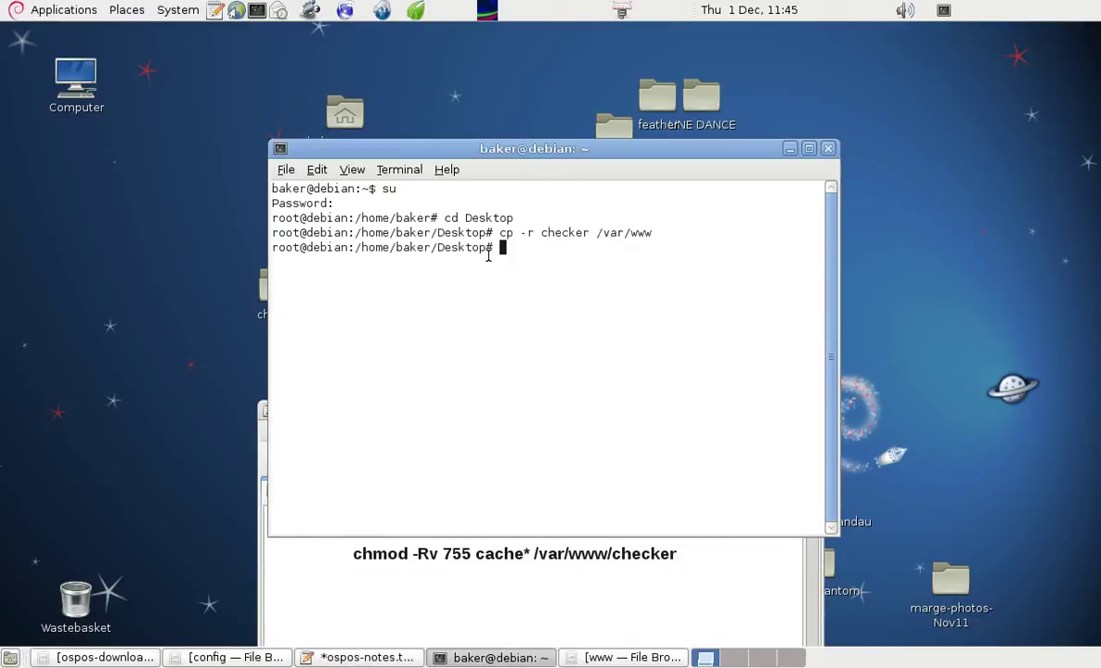
{"action": "key", "text": "ctrl+shift+v"}
{"action": "key", "text": "Return"}
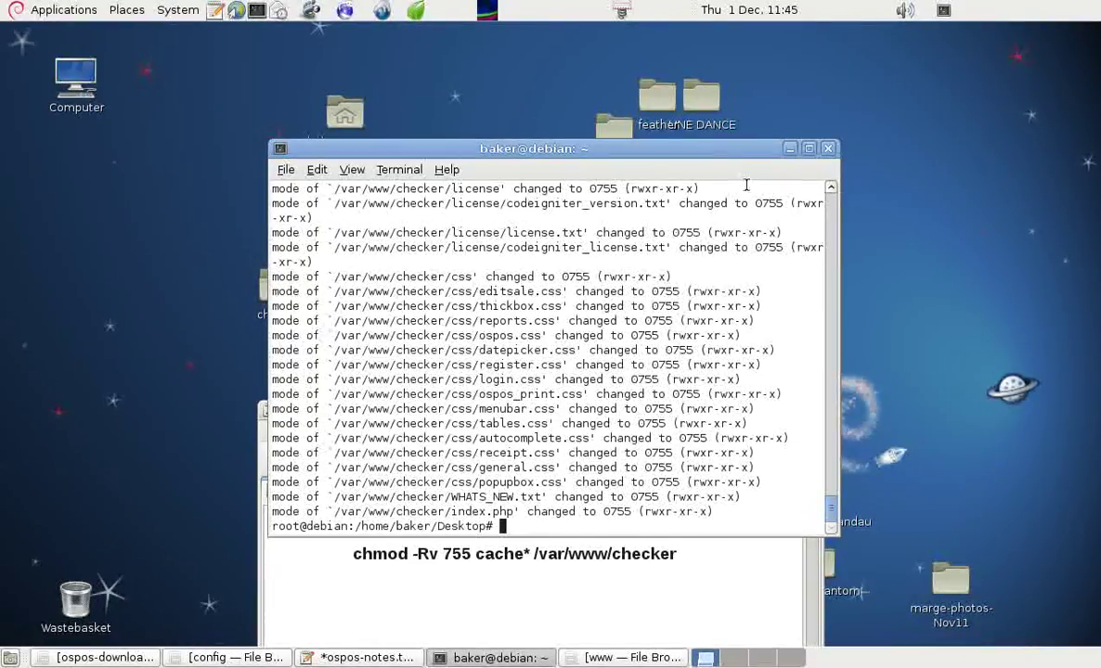
{"action": "left_click_drag", "start_coordinate": [594, 155], "coordinate": [988, 262]}
{"action": "left_click", "coordinate": [483, 409]}
- Dismiss the Iceweasel already-running warning and launch a fresh blank browser window
{"action": "left_click_drag", "start_coordinate": [469, 408], "coordinate": [910, 145]}
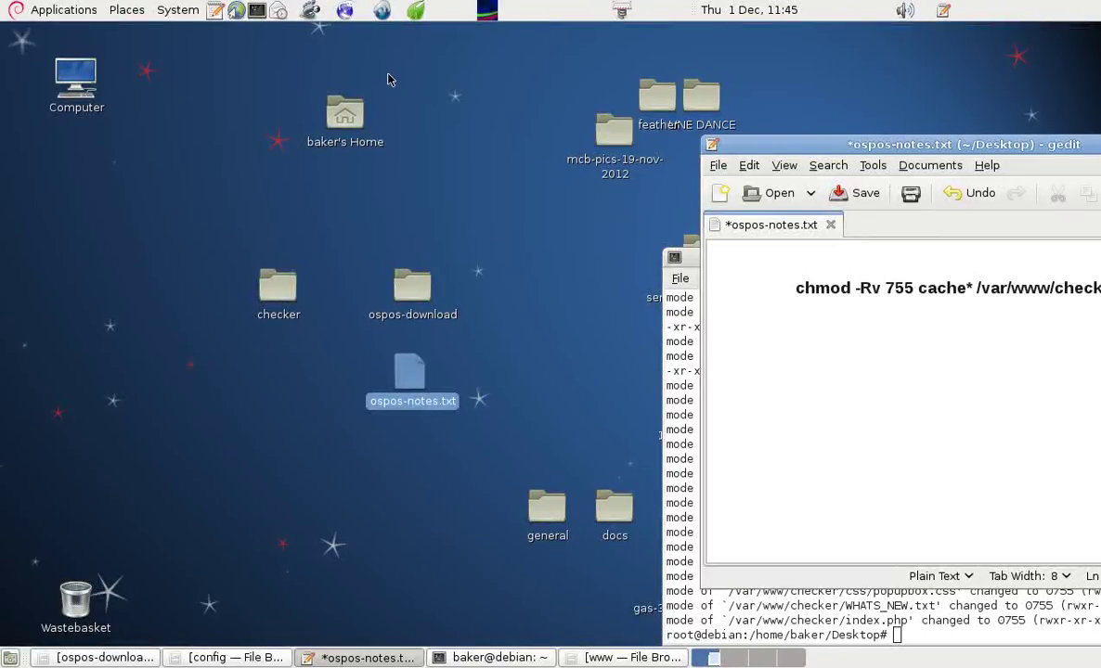
{"action": "left_click", "coordinate": [346, 16]}
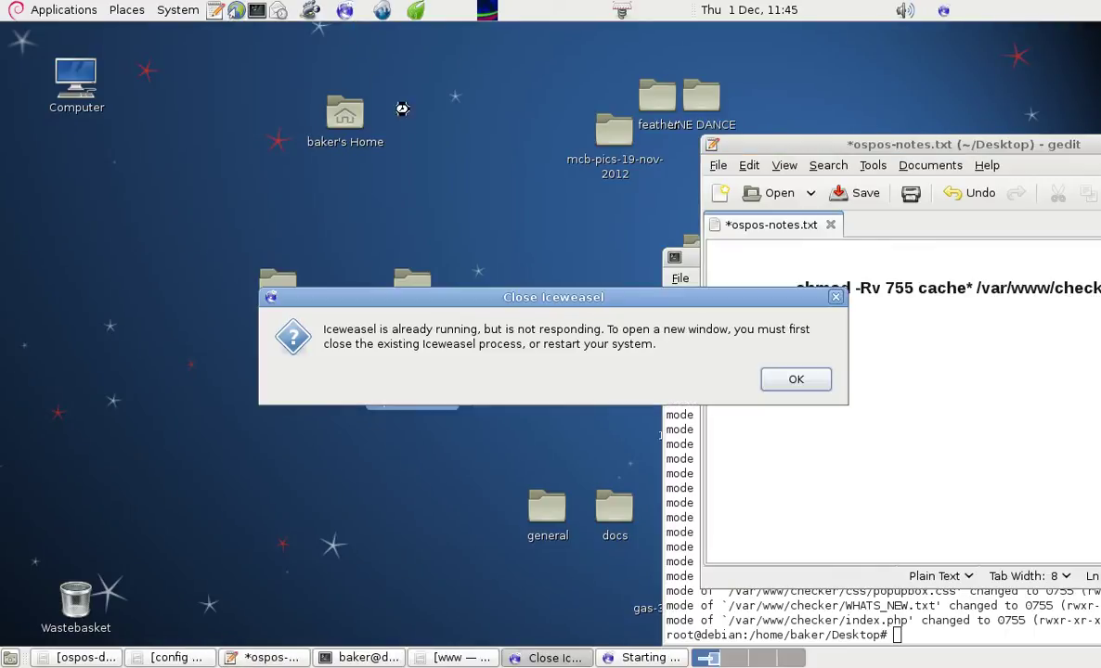
{"action": "left_click", "coordinate": [797, 381]}
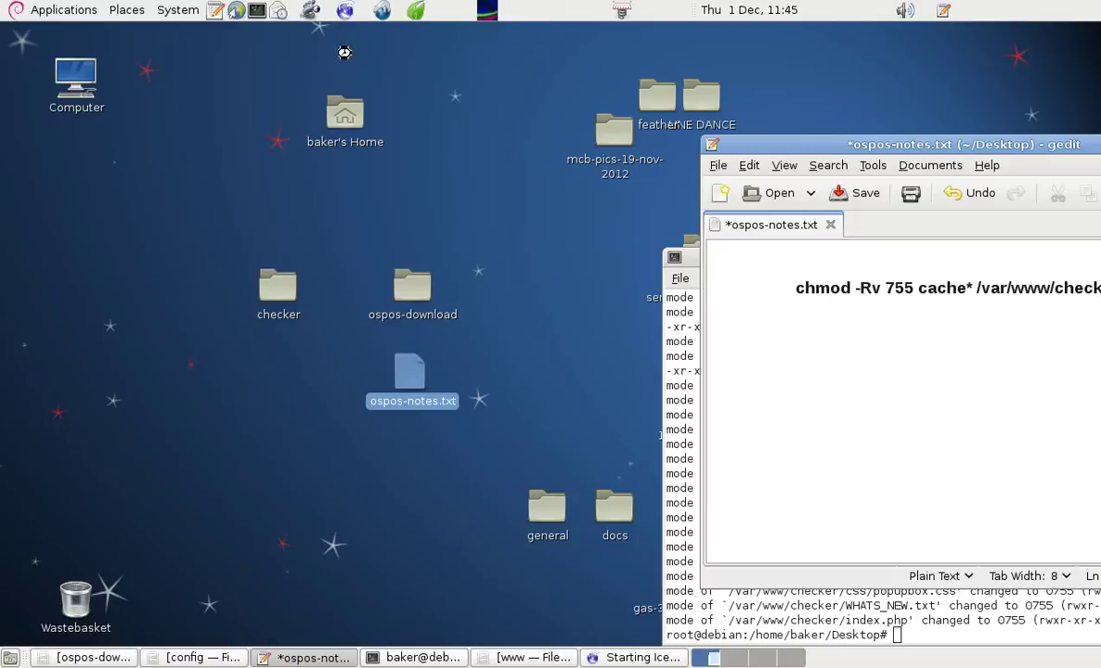
{"action": "left_click", "coordinate": [311, 12]}
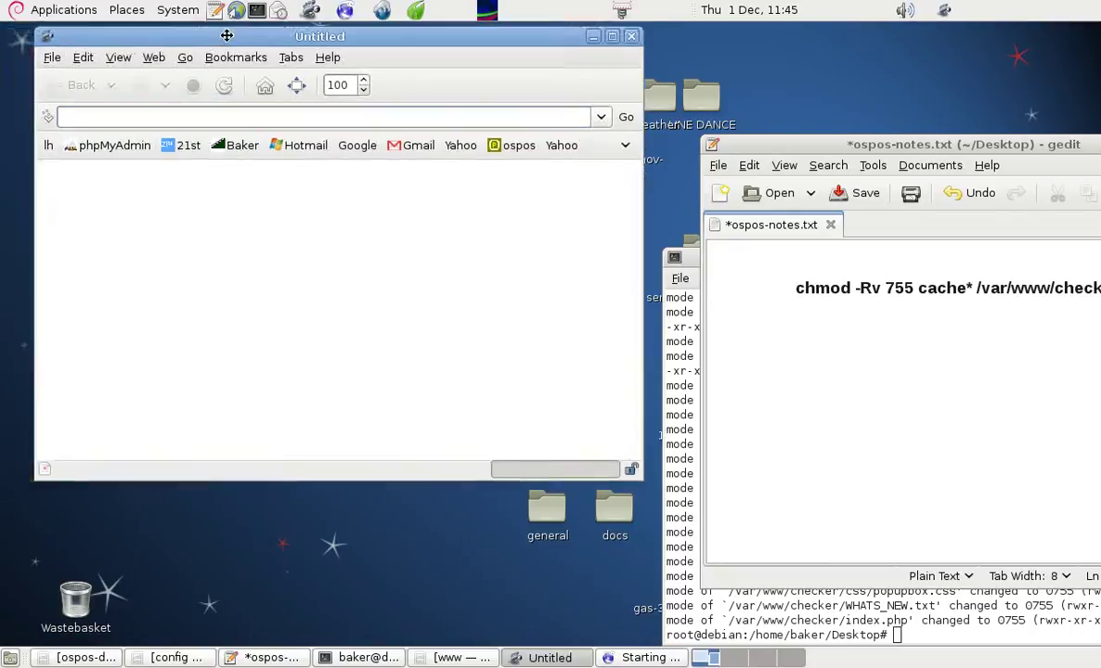
- Log in to phpMyAdmin as root with the root password
{"action": "left_click", "coordinate": [166, 147]}
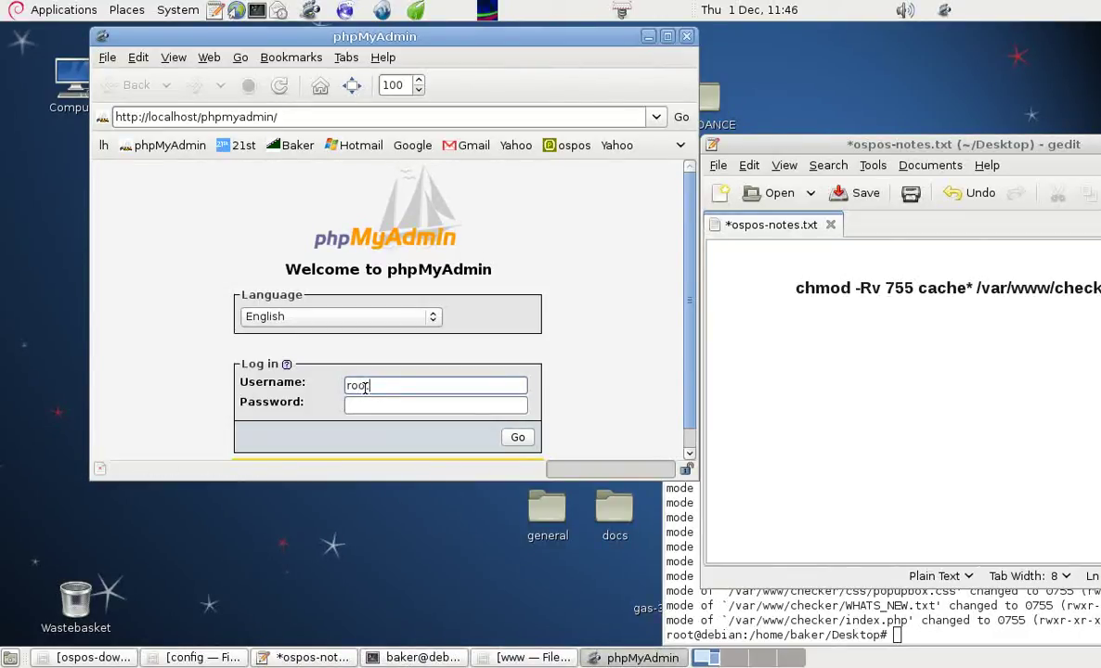
{"action": "key", "text": "Tab"}
{"action": "type", "text": "p"}
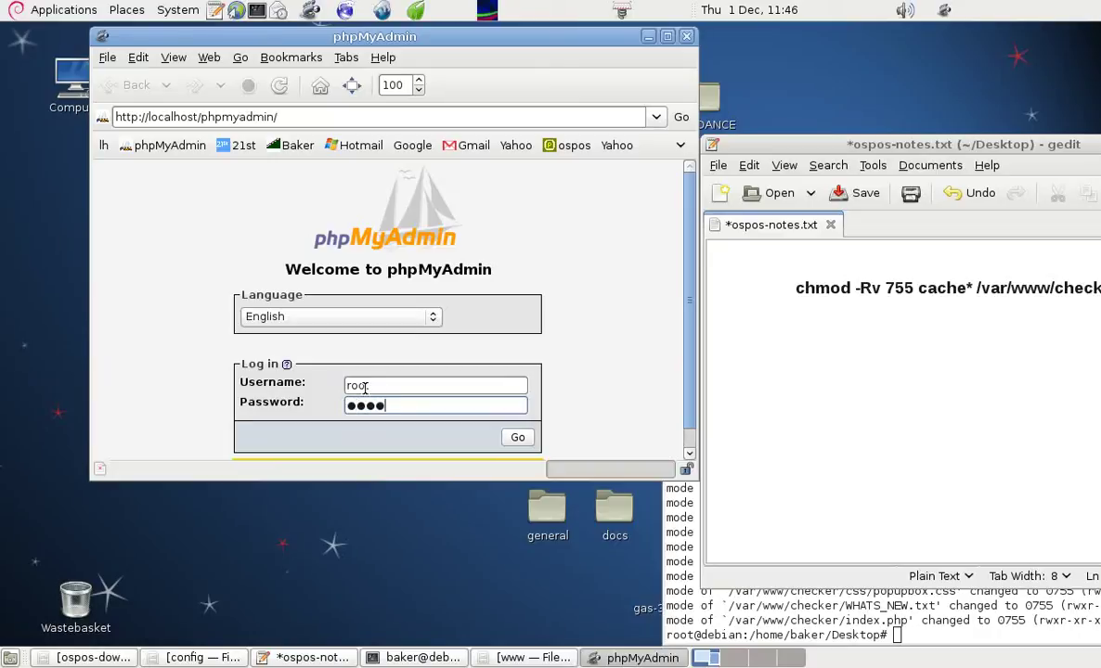
{"action": "left_click", "coordinate": [517, 440]}
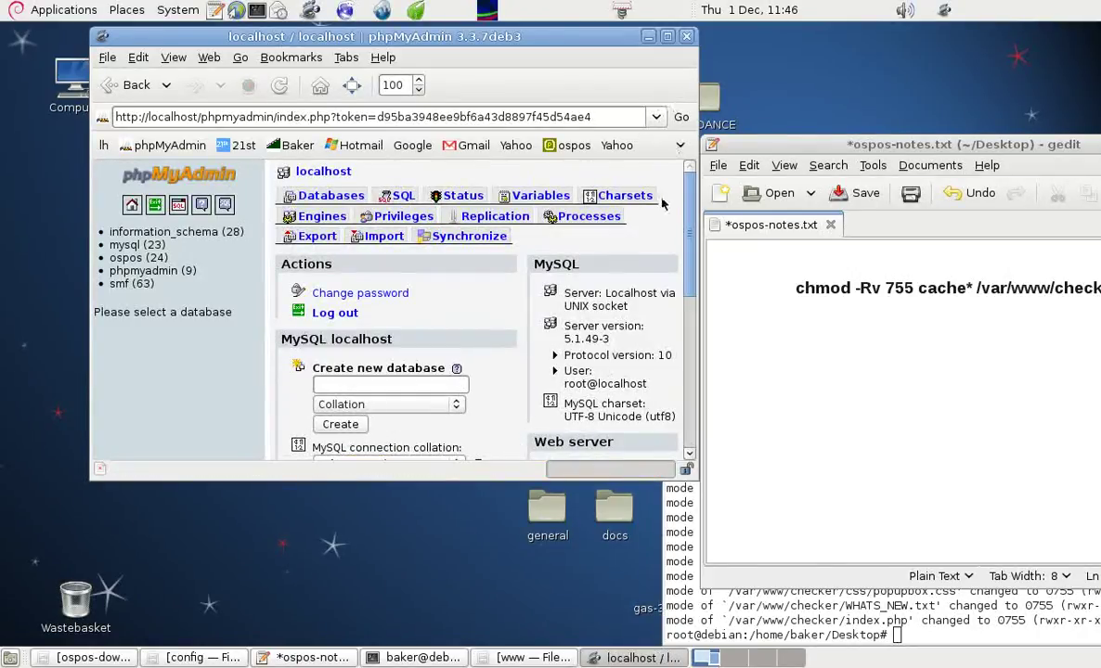
- Enlarge the window and create a new database named checker
{"action": "left_click", "coordinate": [703, 479]}
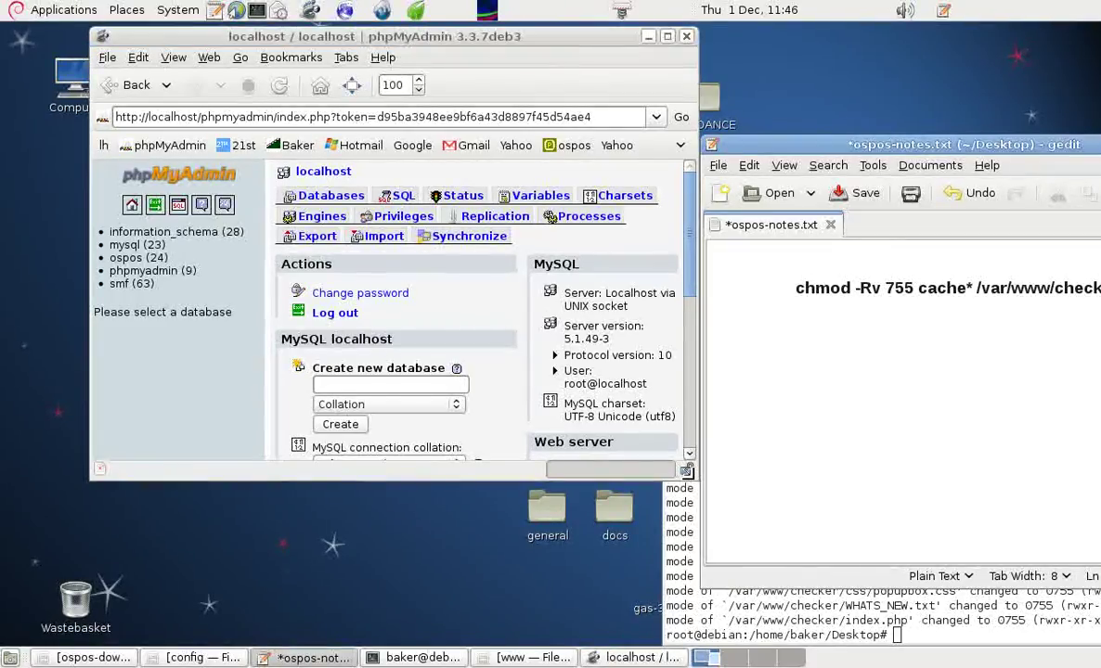
{"action": "left_click_drag", "start_coordinate": [687, 472], "coordinate": [795, 538]}
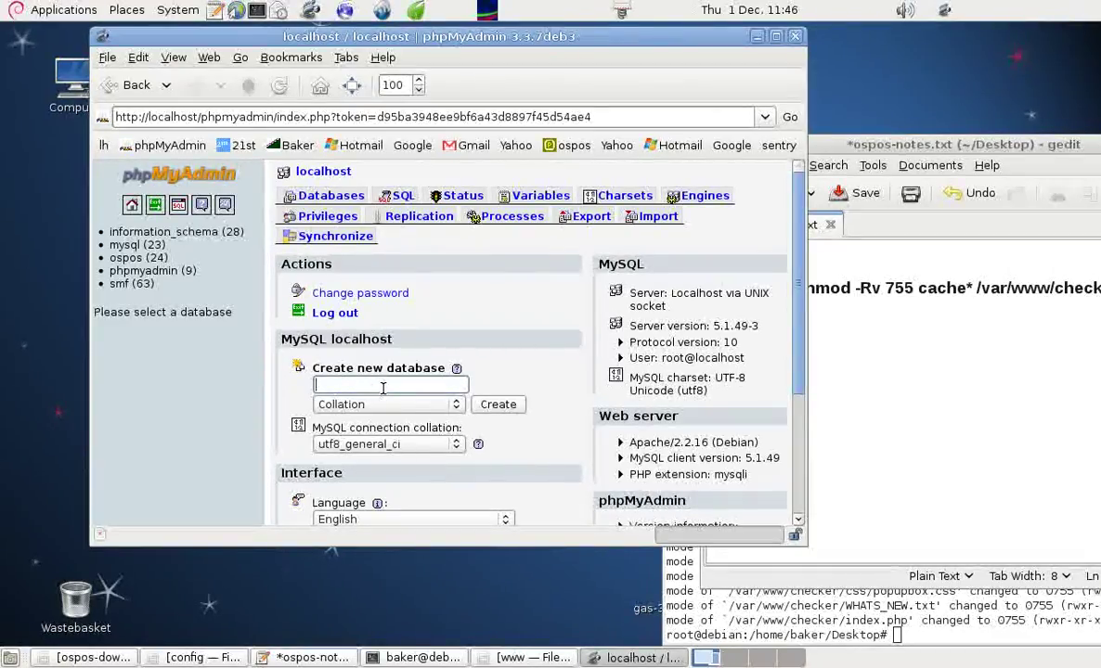
{"action": "left_click", "coordinate": [382, 390]}
{"action": "type", "text": "checker"}
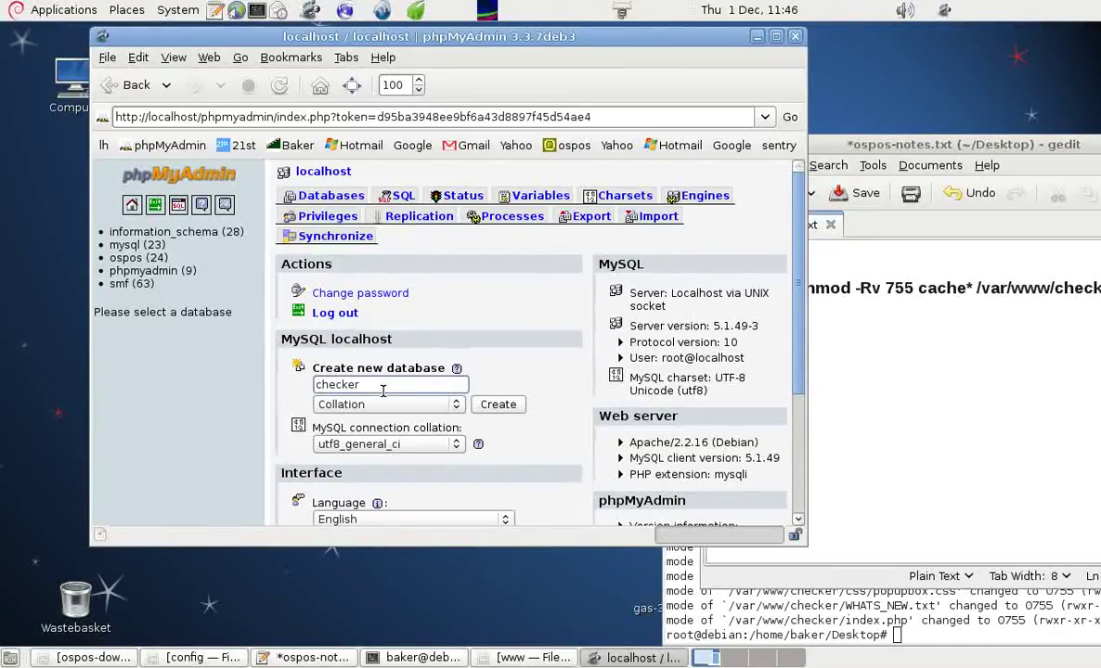
{"action": "left_click", "coordinate": [499, 405]}
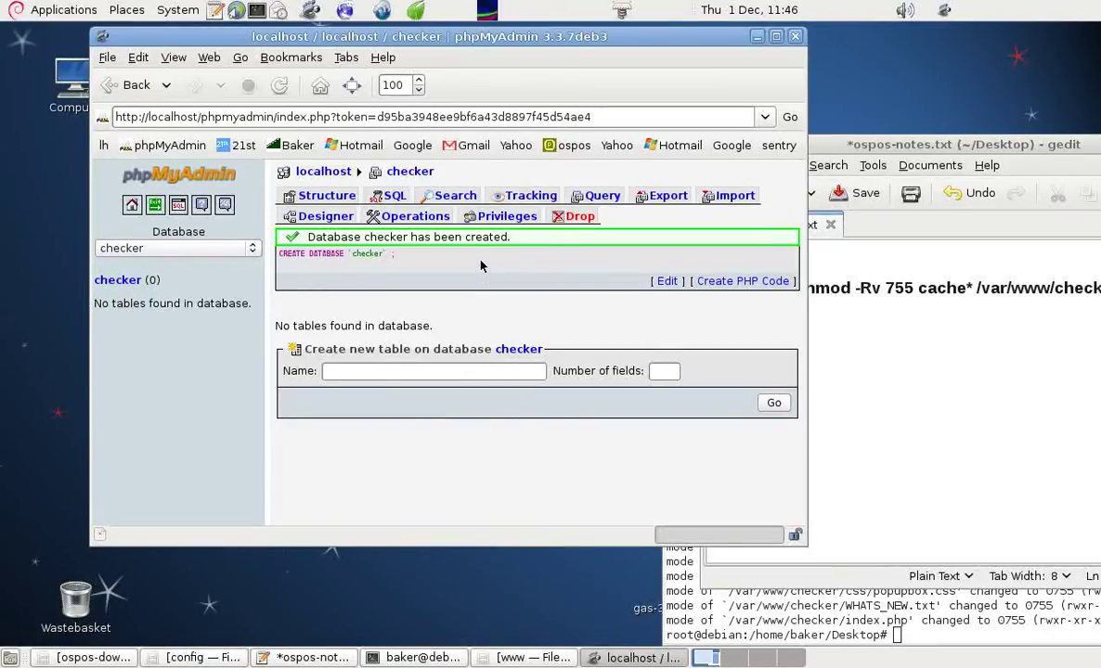
- On the checker database's Import page, choose Desktop/checker/database/database.sql as the file
{"action": "left_click_drag", "start_coordinate": [97, 304], "coordinate": [234, 311]}
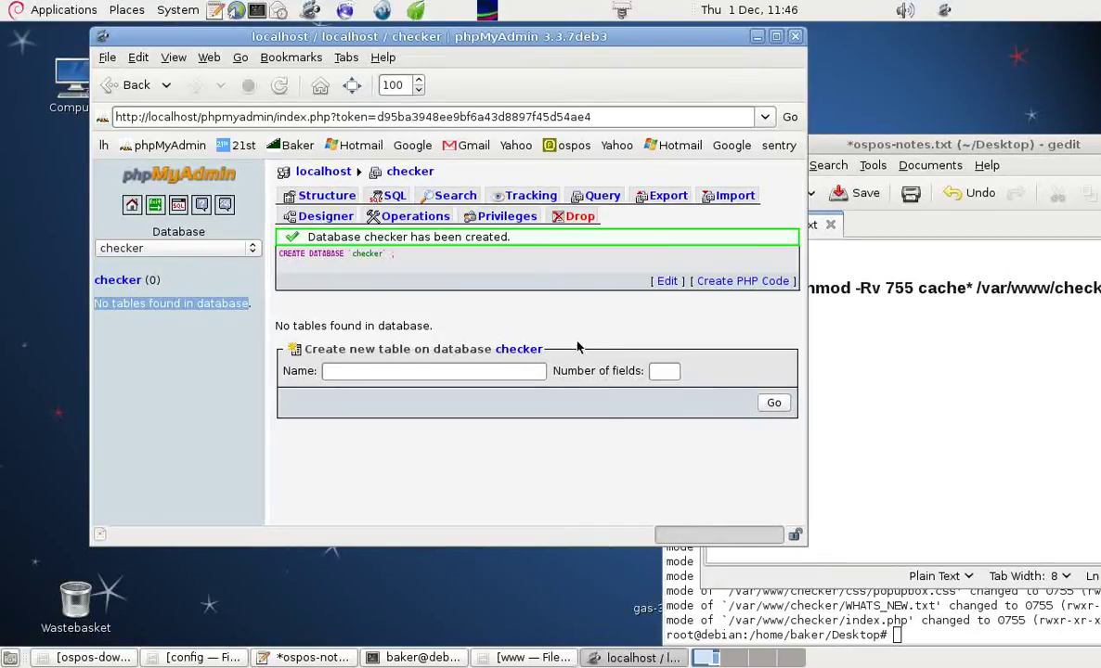
{"action": "left_click", "coordinate": [735, 196]}
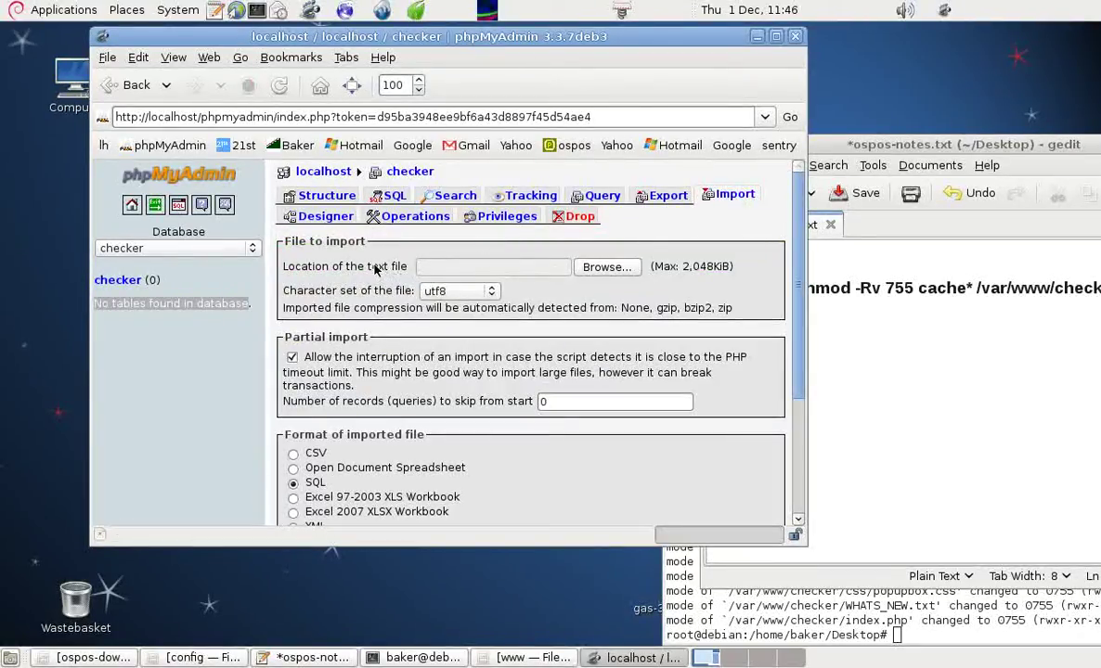
{"action": "left_click", "coordinate": [608, 269]}
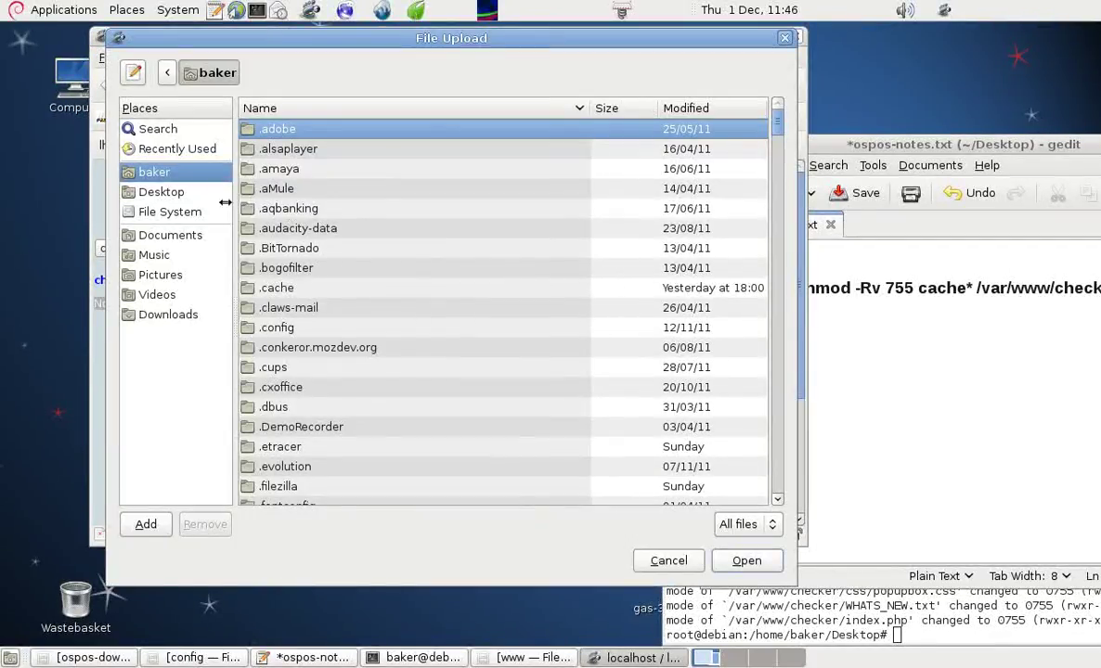
{"action": "left_click", "coordinate": [160, 191]}
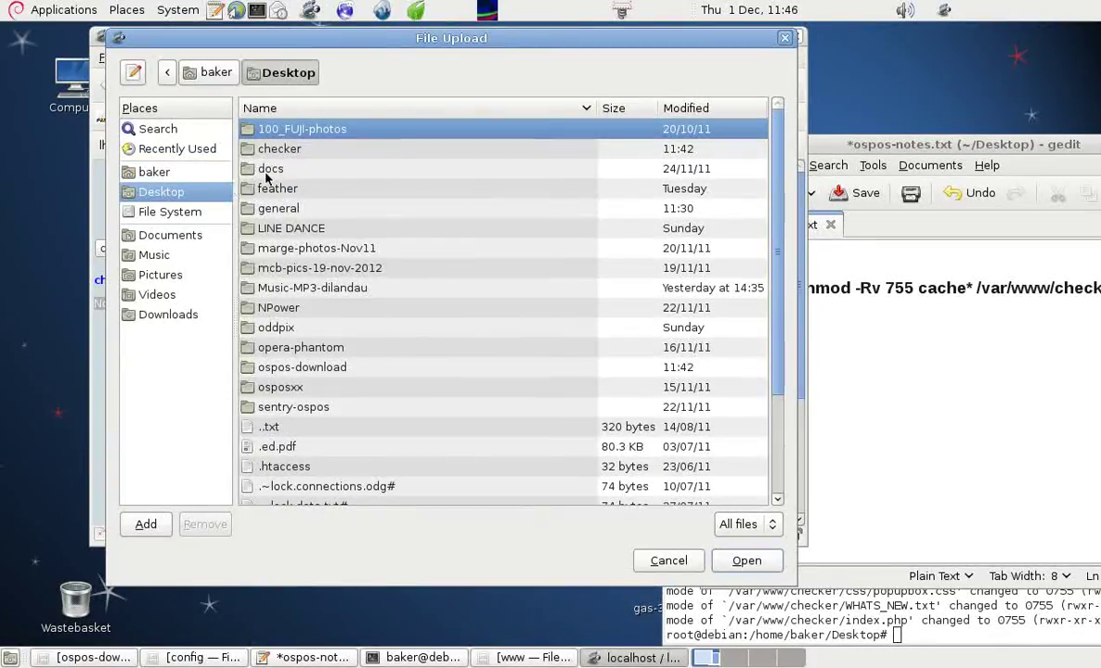
{"action": "double_click", "coordinate": [275, 151]}
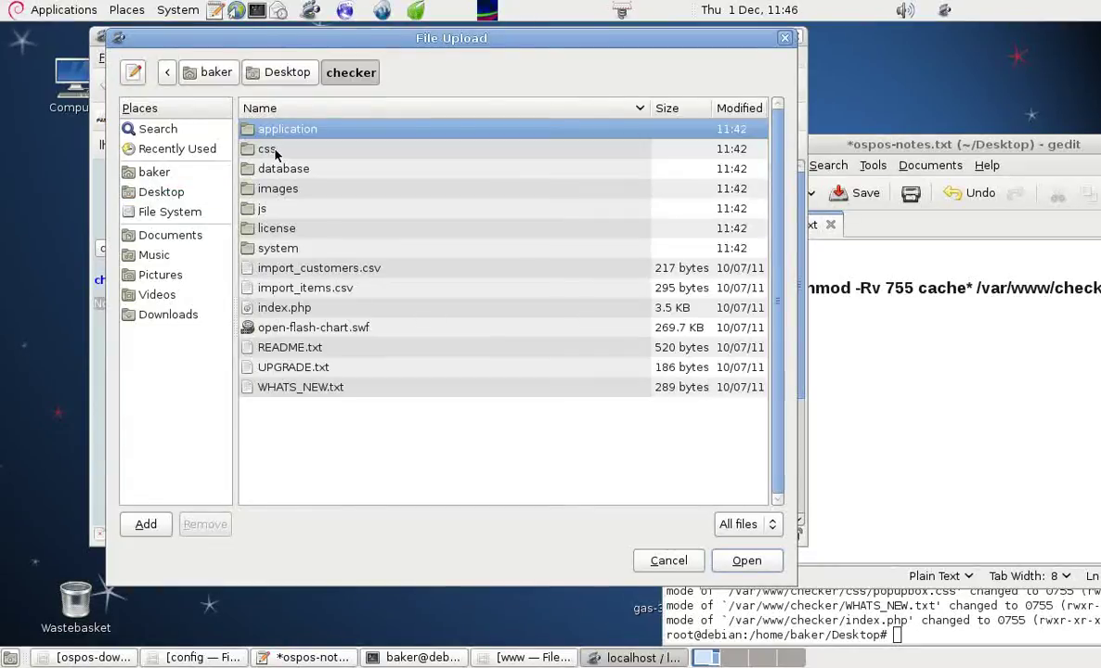
{"action": "double_click", "coordinate": [291, 172]}
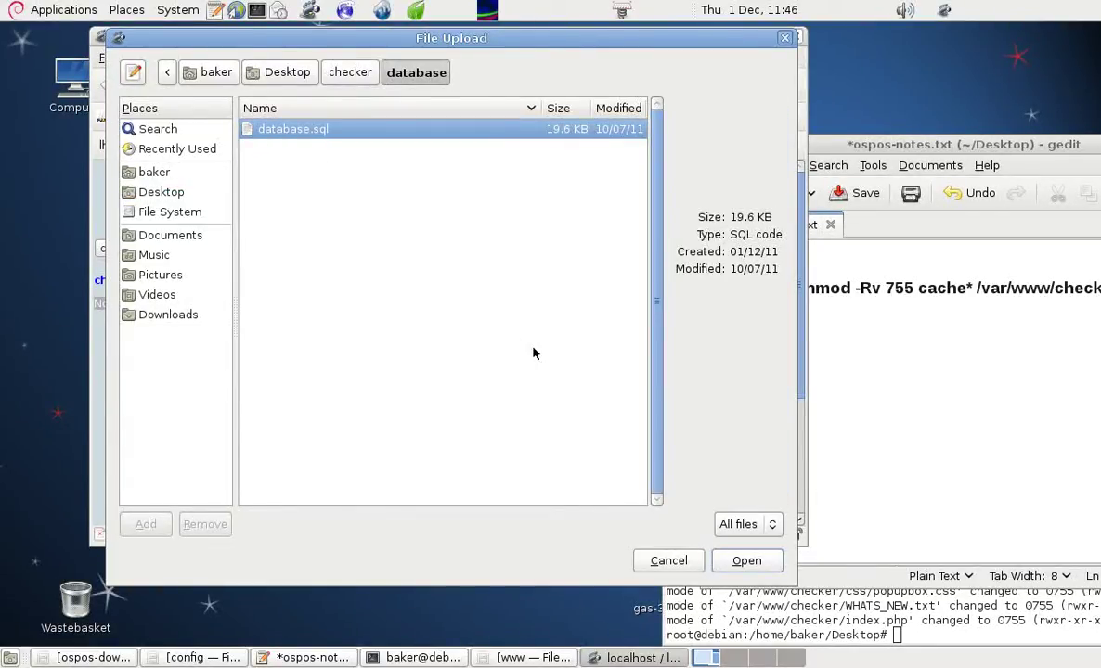
{"action": "left_click", "coordinate": [746, 560]}
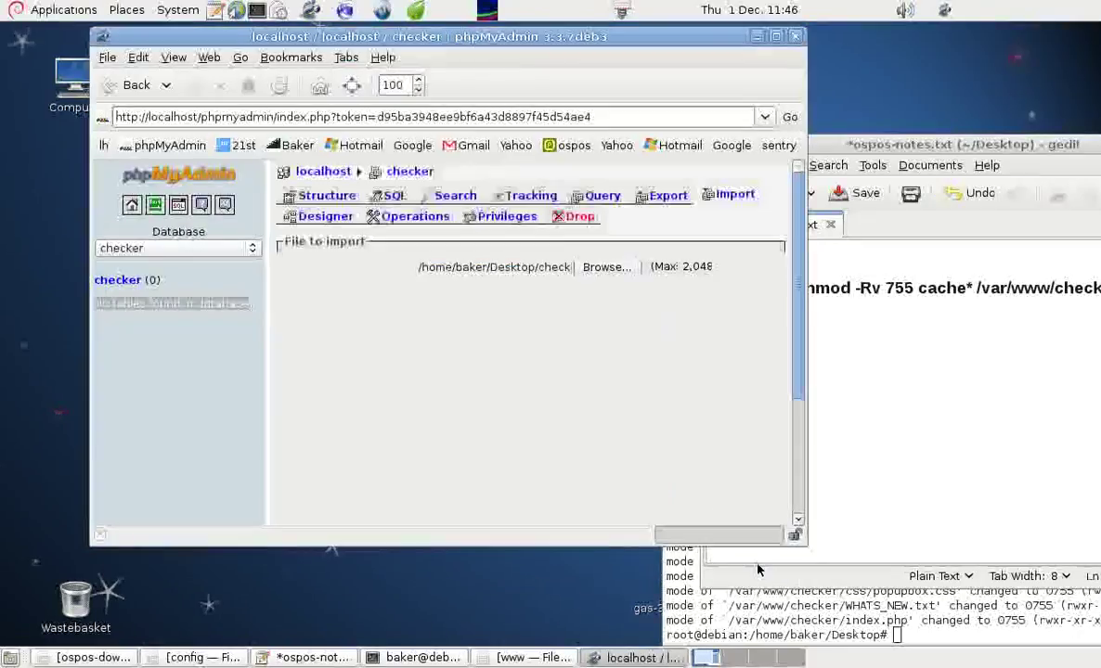
- Run the import of database.sql into checker (24 tables), then log out of phpMyAdmin
{"action": "scroll", "coordinate": [794, 343], "scroll_direction": "down", "scroll_amount": 4}
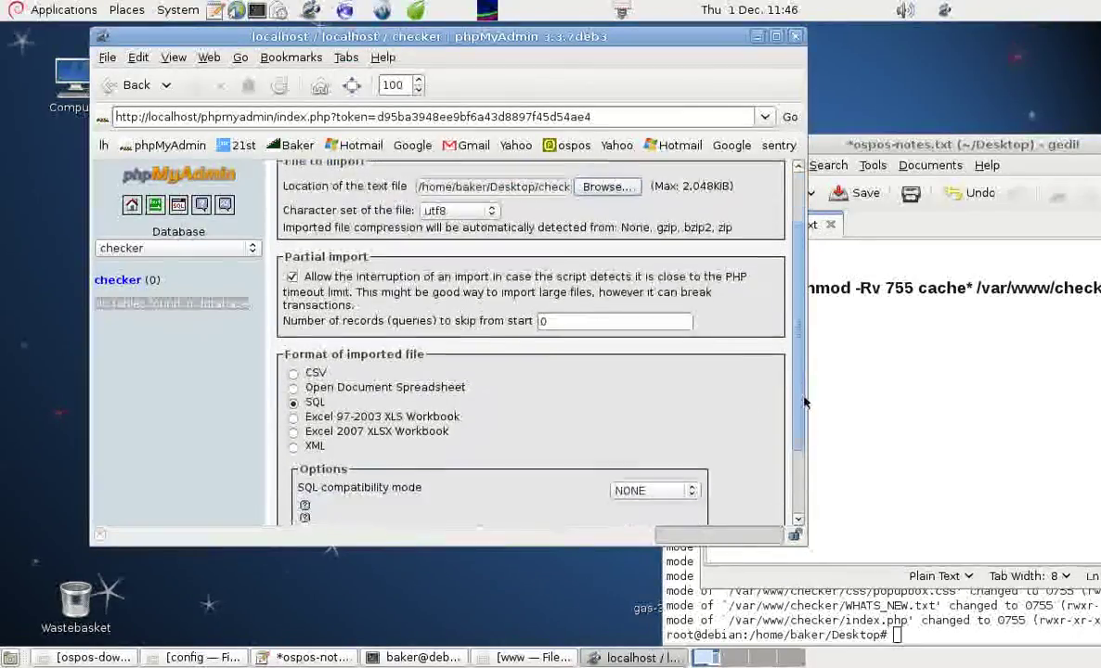
{"action": "left_click", "coordinate": [760, 474]}
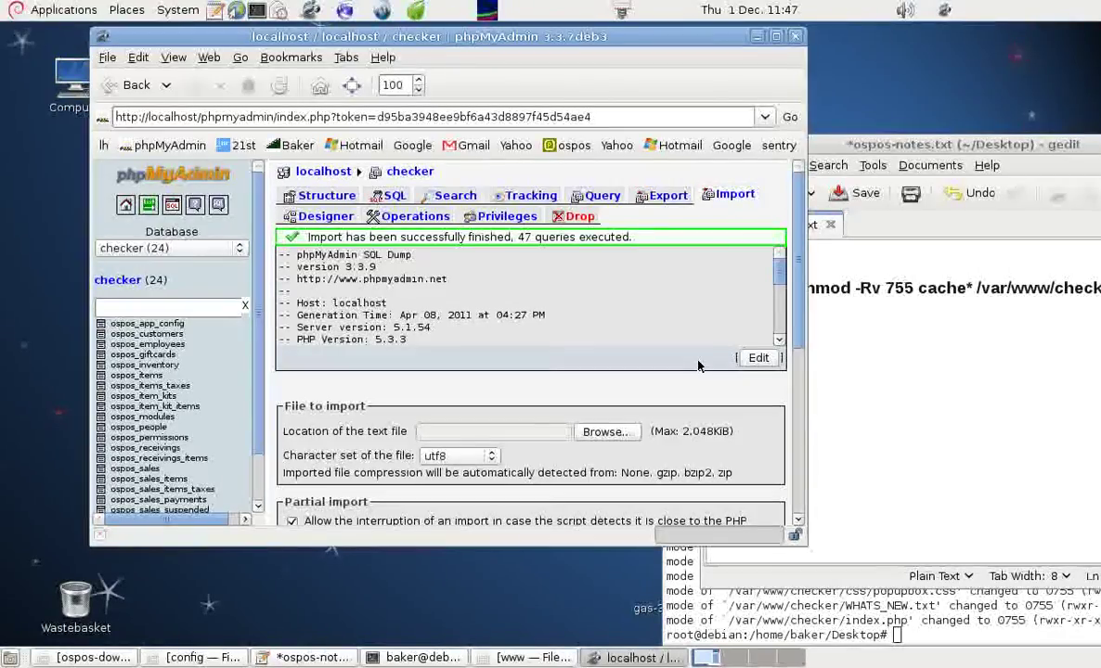
{"action": "left_click", "coordinate": [148, 204]}
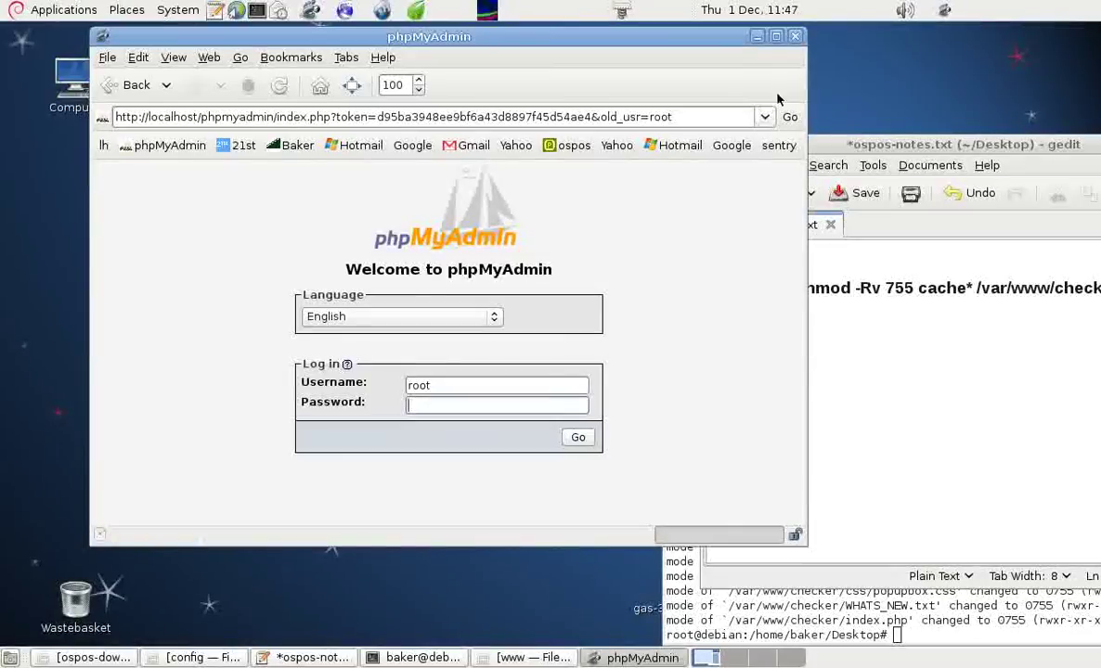
- Maximize the browser and load localhost/checker from the lh bookmark's localhost page
{"action": "left_click", "coordinate": [775, 38]}
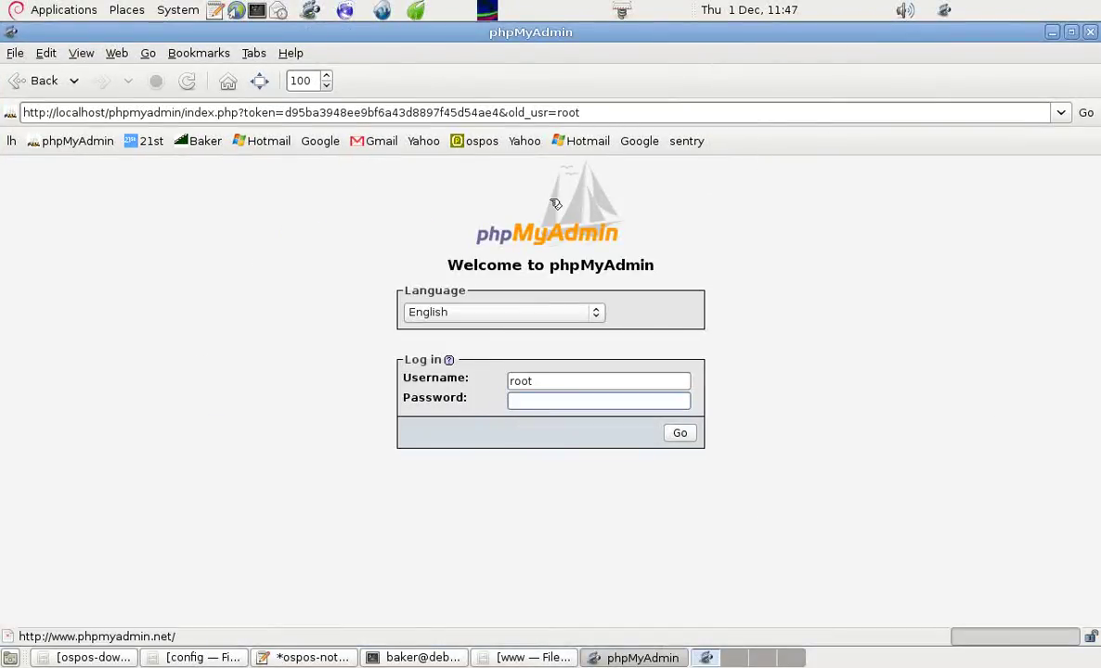
{"action": "left_click", "coordinate": [11, 142]}
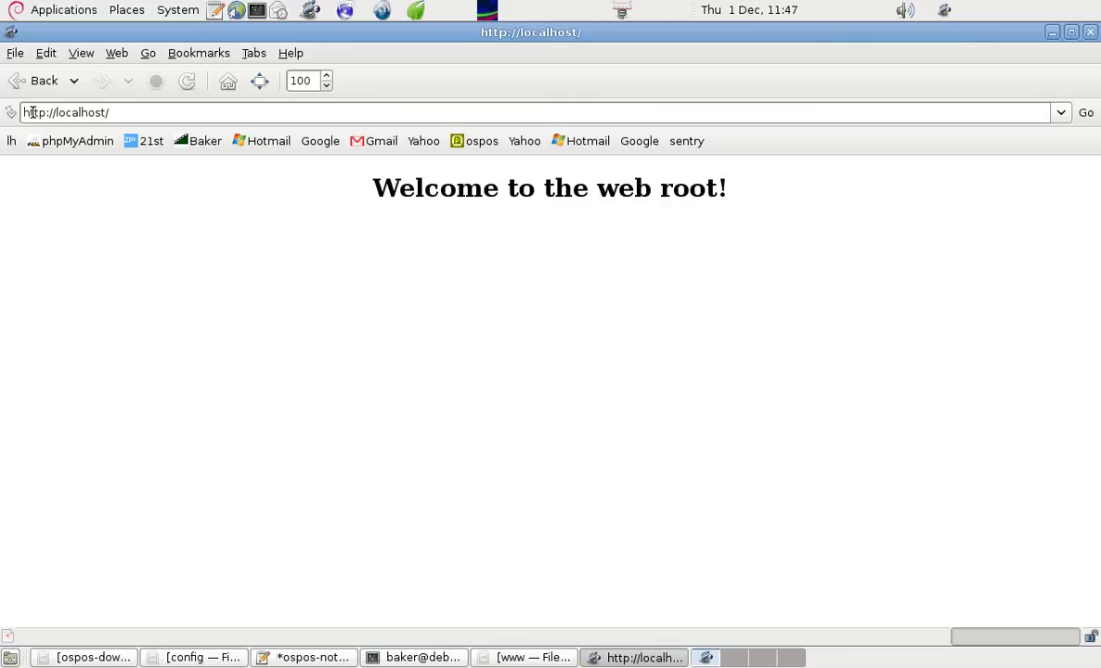
{"action": "left_click", "coordinate": [130, 115]}
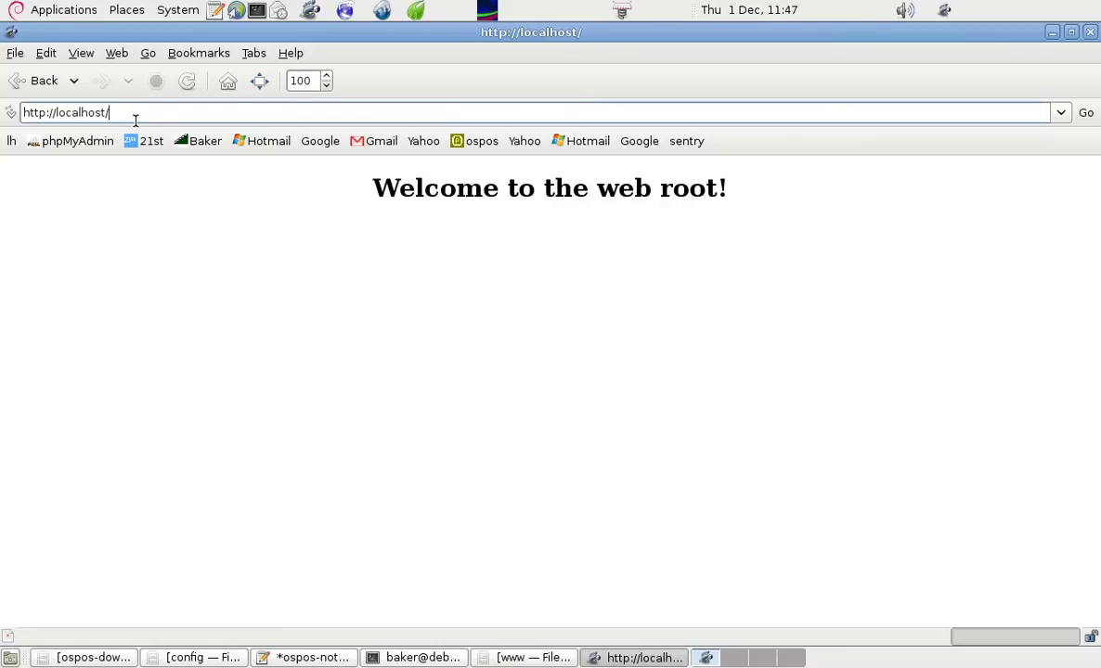
{"action": "type", "text": "checker"}
{"action": "key", "text": "Return"}
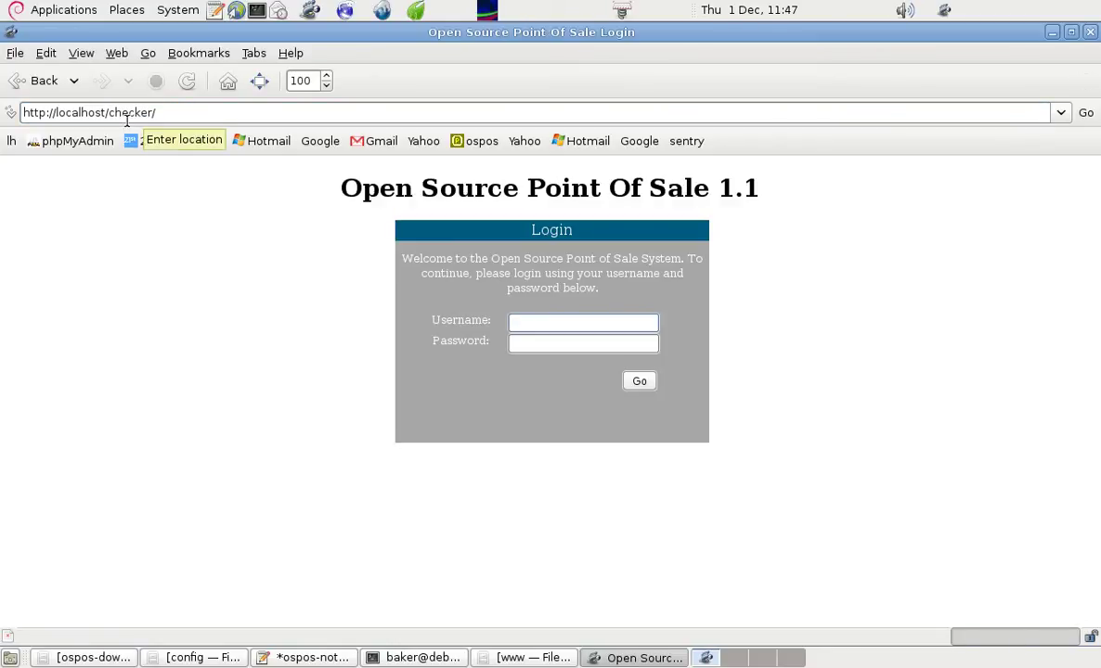
- Click into the login page's Username and Password fields, then minimize the browser to reveal the desktop
{"action": "left_click", "coordinate": [543, 322]}
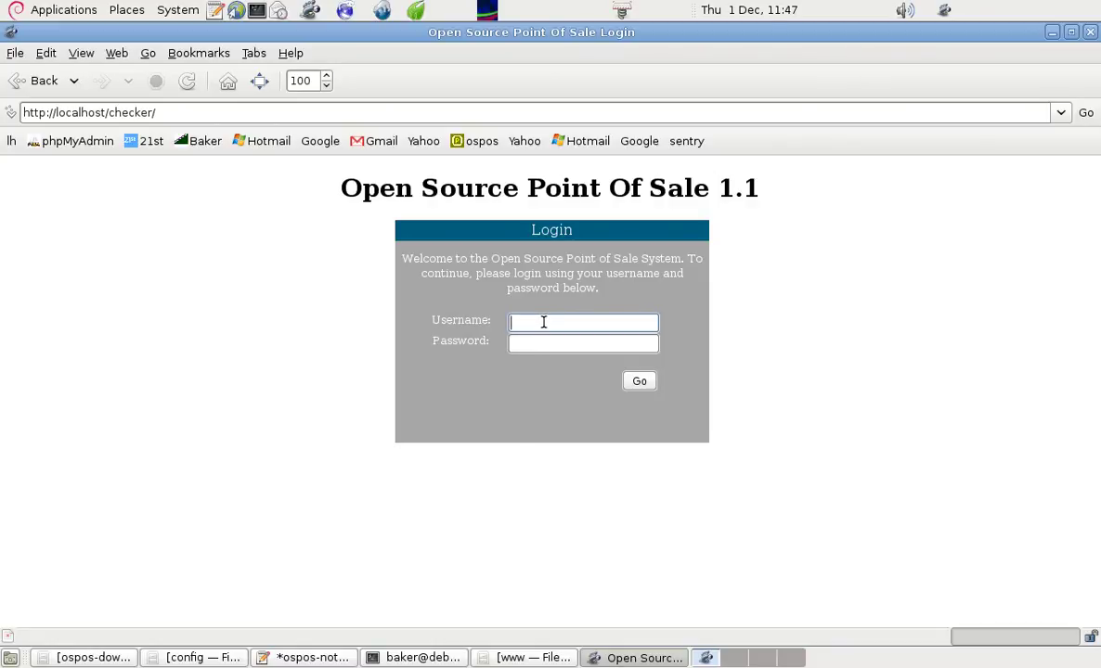
{"action": "left_click", "coordinate": [526, 349]}
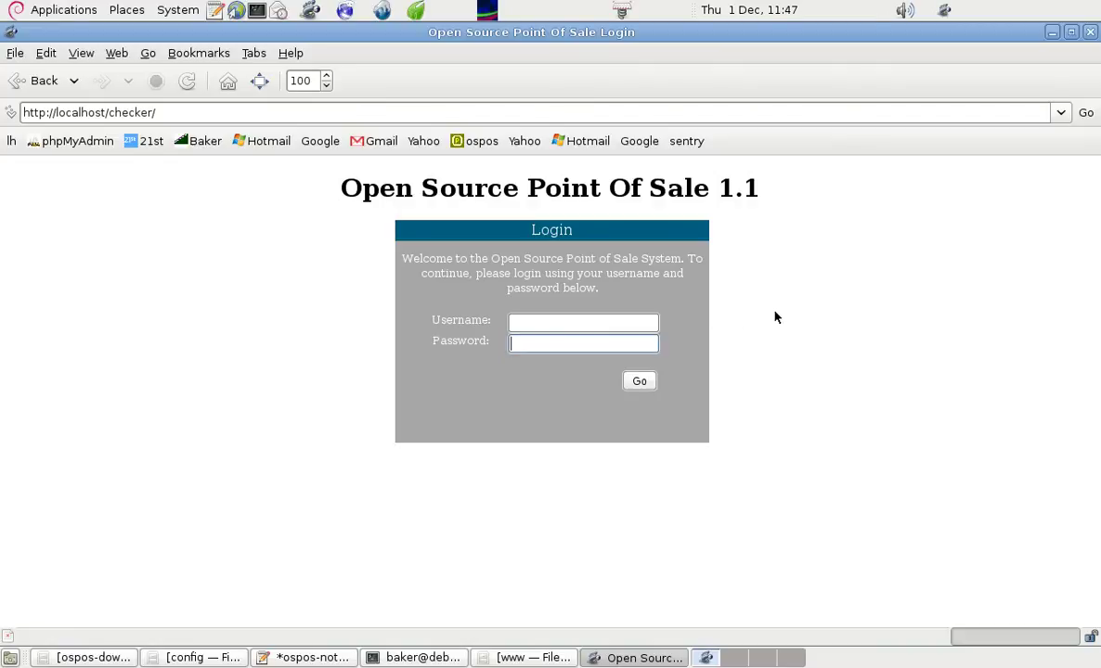
{"action": "left_click", "coordinate": [1052, 31]}
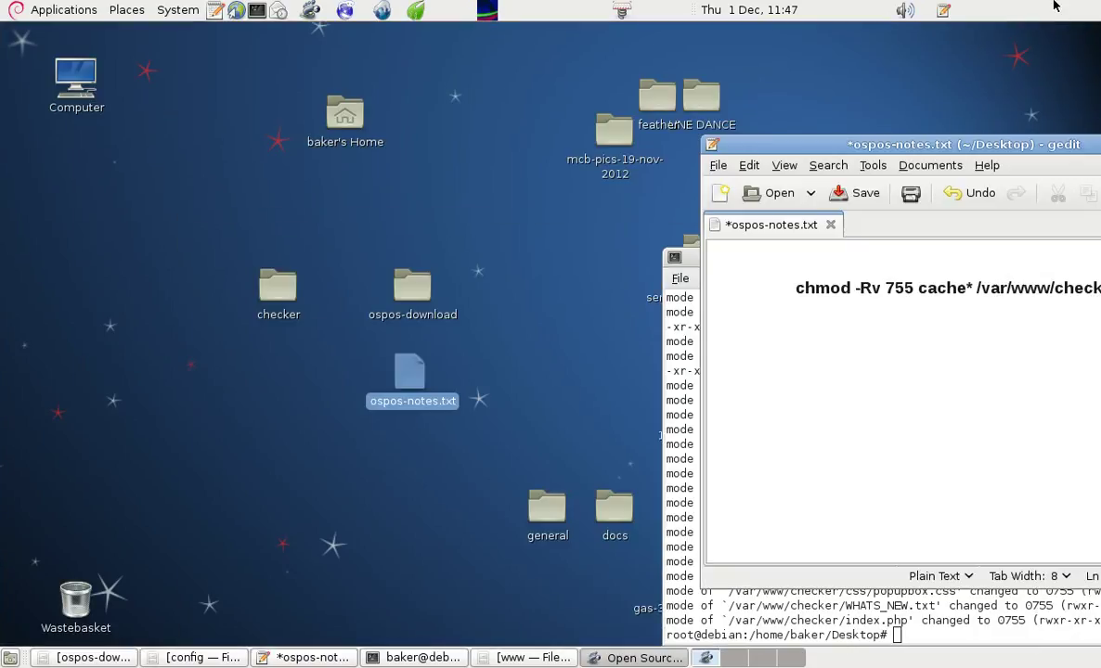
- Minimize gedit, move the terminal to mid-screen, and cancel its close warning to keep it open
{"action": "left_click_drag", "start_coordinate": [943, 142], "coordinate": [667, 104]}
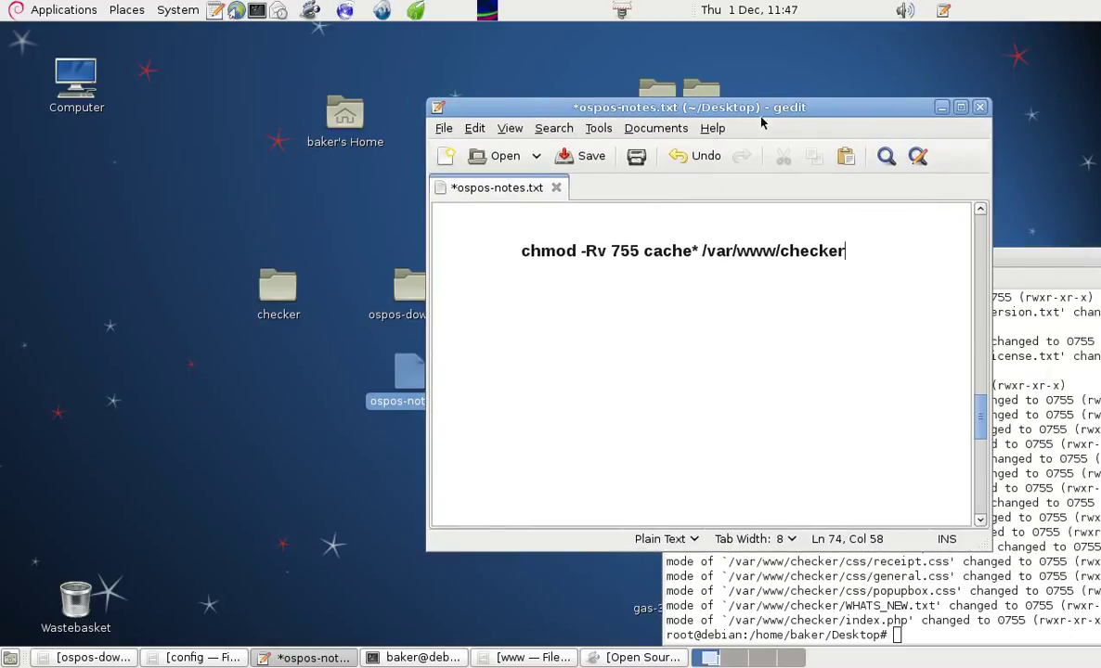
{"action": "left_click", "coordinate": [940, 109]}
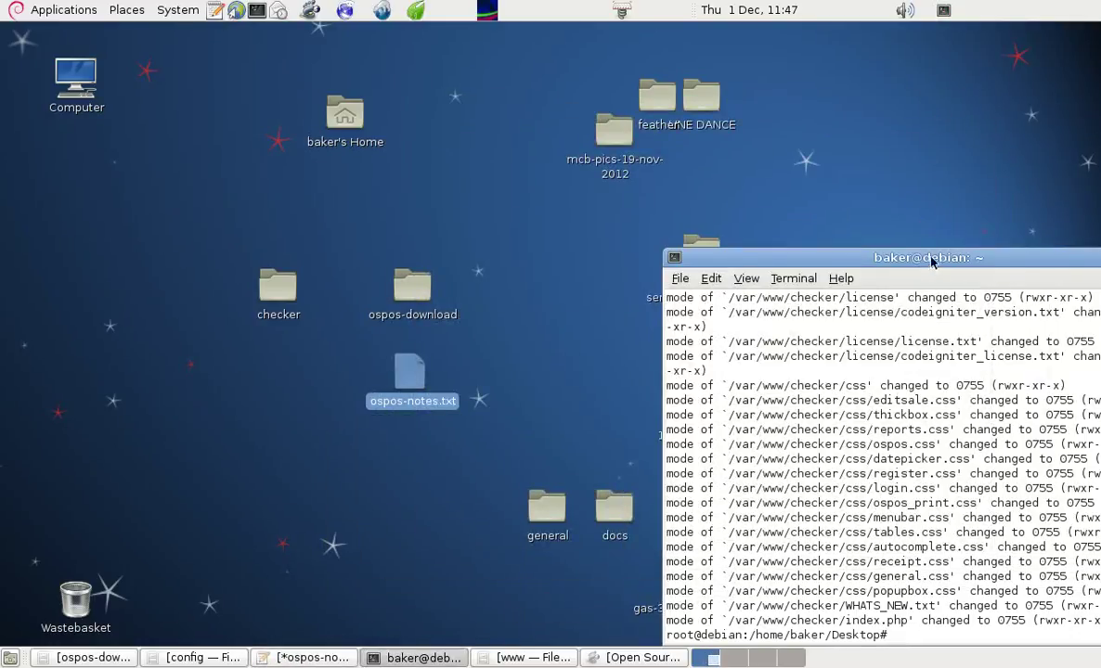
{"action": "left_click_drag", "start_coordinate": [861, 257], "coordinate": [505, 135]}
{"action": "left_click", "coordinate": [864, 136]}
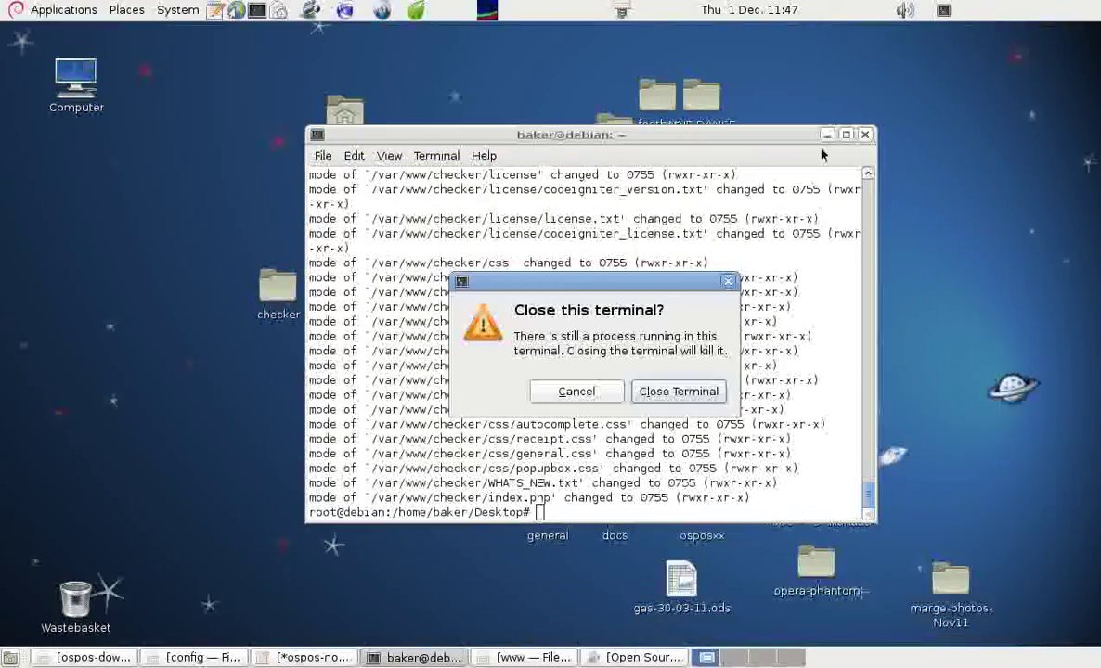
{"action": "left_click", "coordinate": [588, 391]}
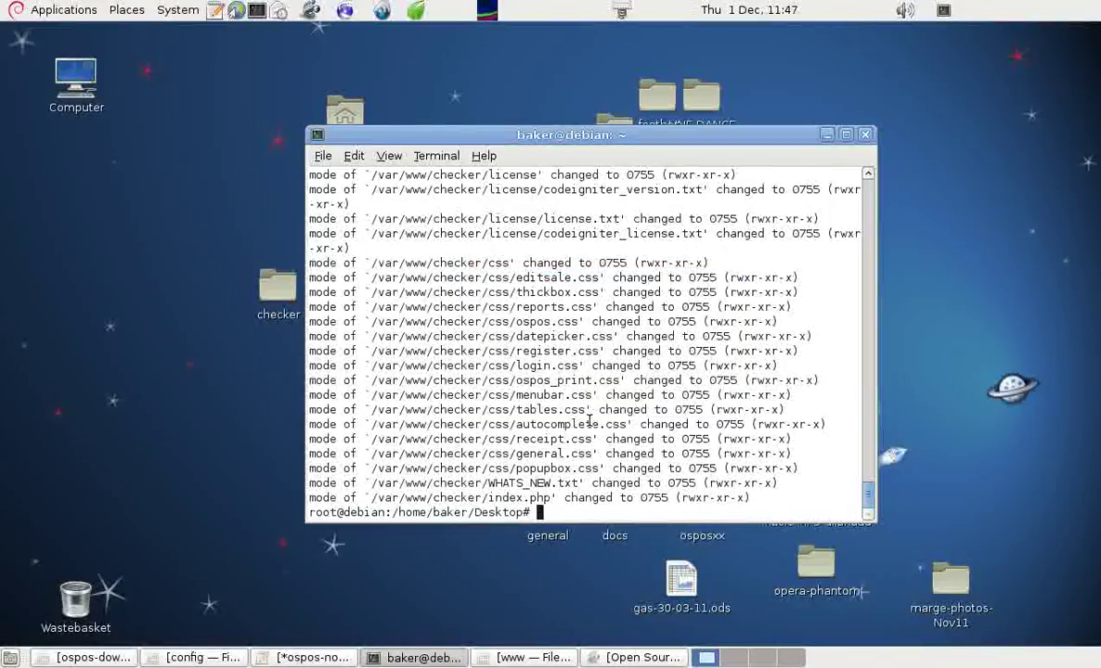